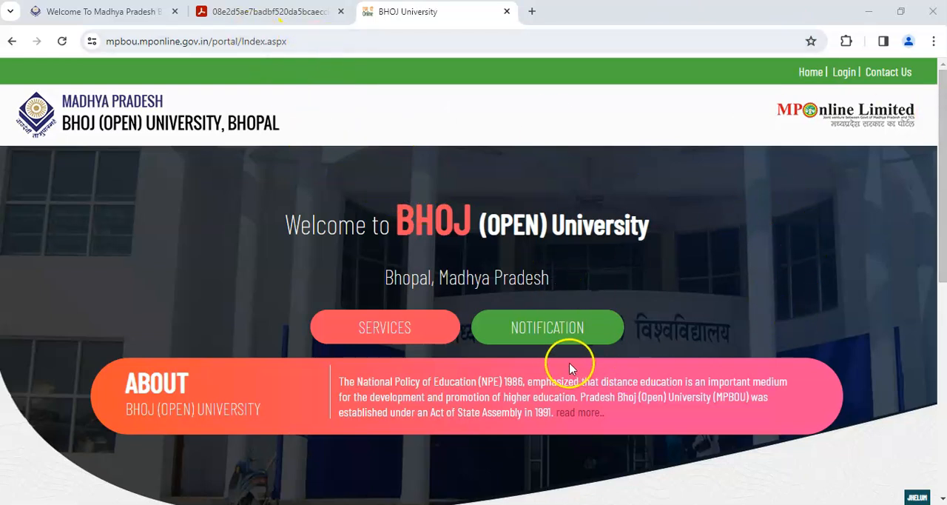
- From the university's services list, open the BA/BSc/BCOM NEP First Year (New Student) JUL-2023 application, dismissing the student instructions notice and translation prompt
click(404, 333)
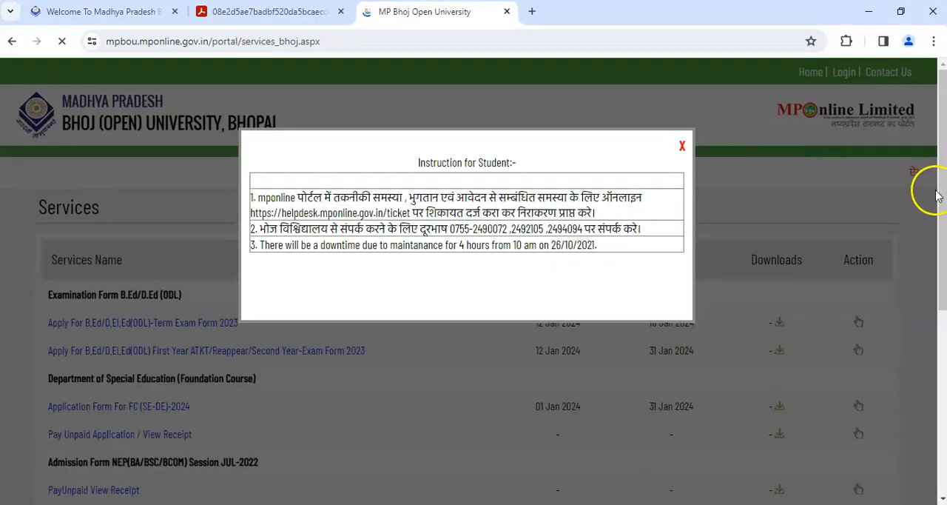
click(683, 146)
drag(944, 116, 943, 232)
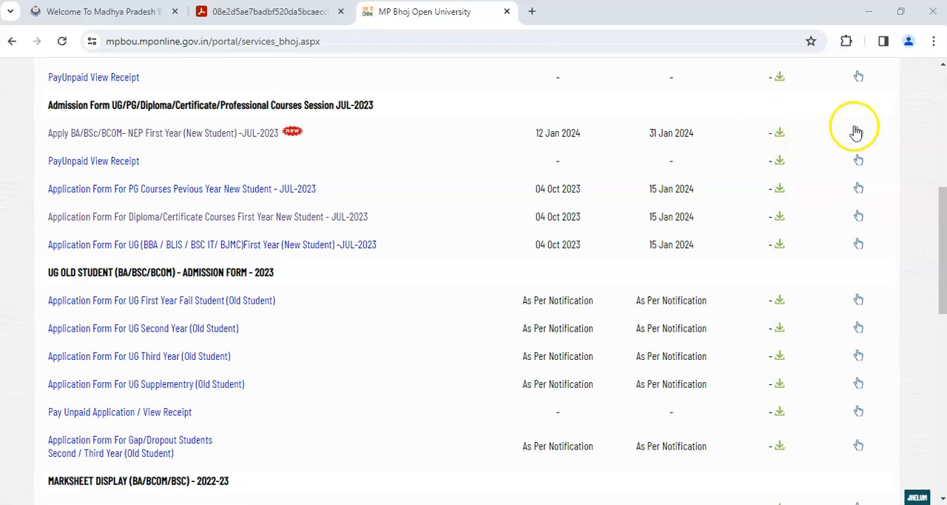
click(212, 133)
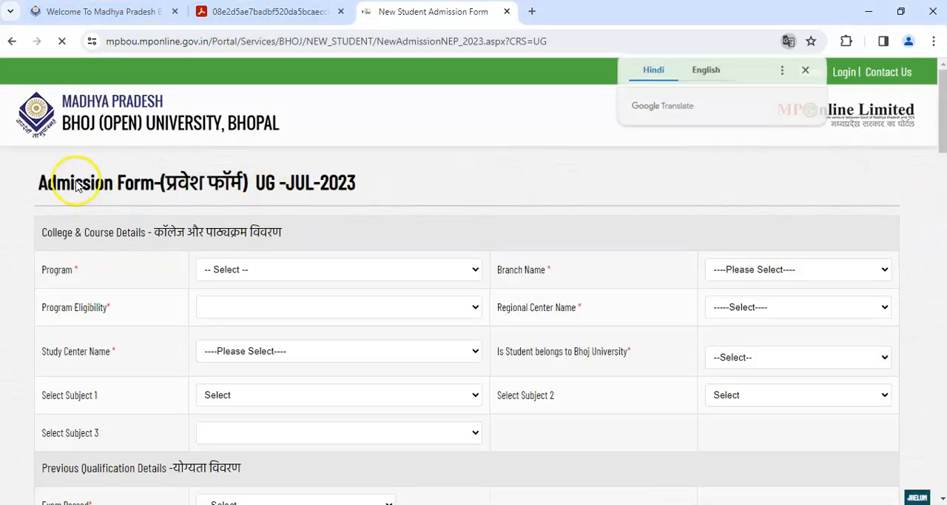
click(806, 70)
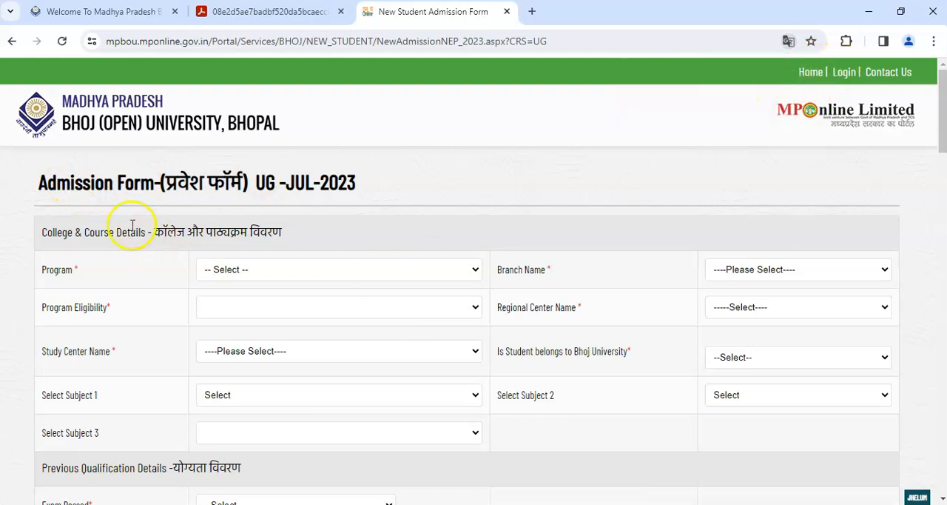
drag(85, 186, 378, 185)
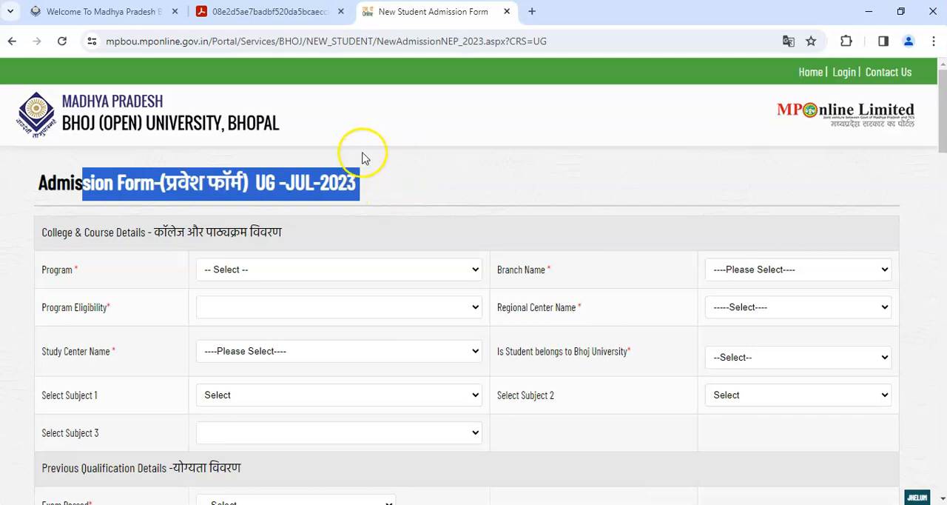
- Examine the undergraduate course table in the notice PDF for eligibility and fees of the BA, BSc and BCom programmes
click(259, 15)
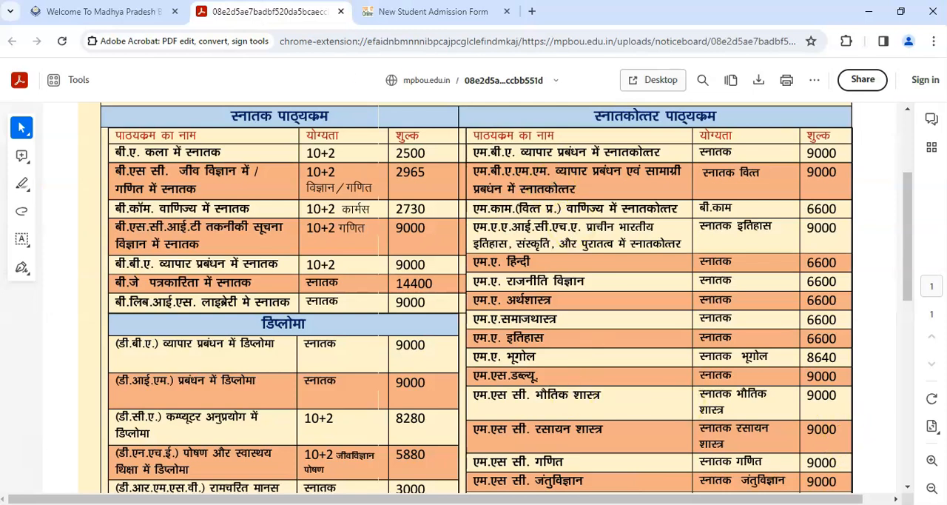
drag(215, 103, 351, 128)
mouse_move(105, 140)
mouse_down()
mouse_move(172, 160)
mouse_move(242, 162)
mouse_up()
drag(301, 144, 345, 161)
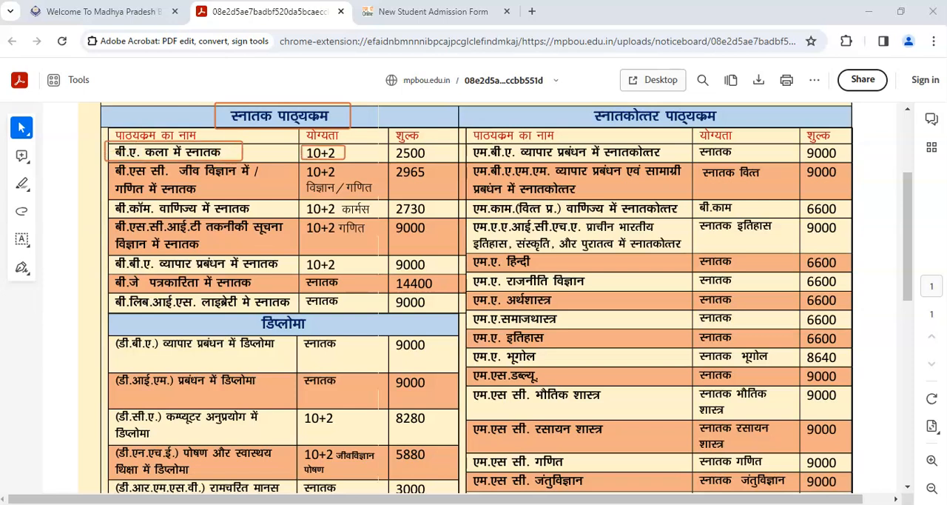
drag(393, 144, 431, 162)
mouse_move(112, 162)
mouse_down()
mouse_move(184, 195)
mouse_move(245, 198)
mouse_up()
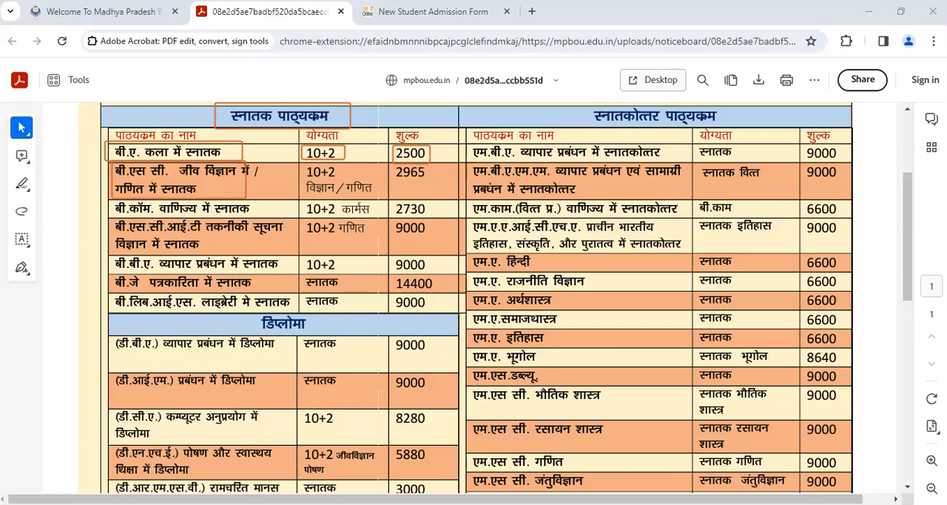
drag(303, 163, 379, 195)
drag(394, 164, 427, 186)
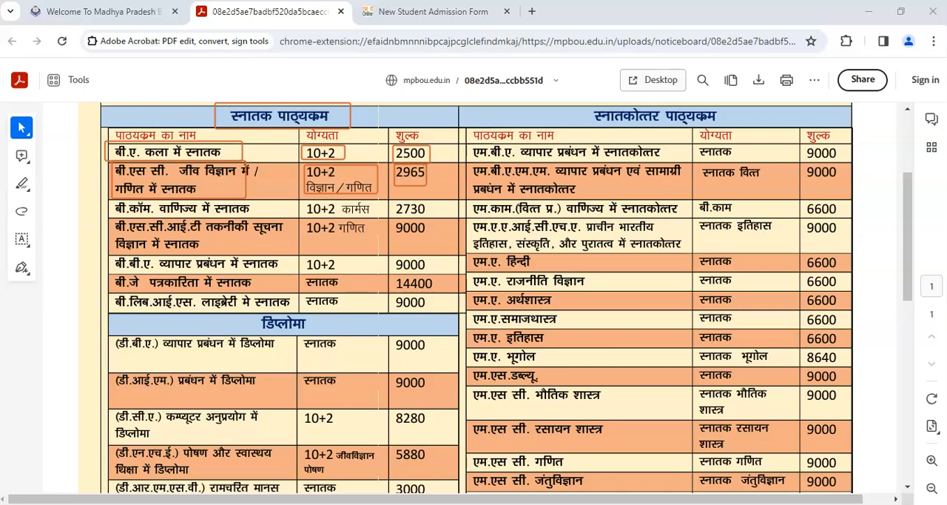
mouse_move(111, 200)
mouse_down()
mouse_move(213, 219)
mouse_move(255, 216)
mouse_up()
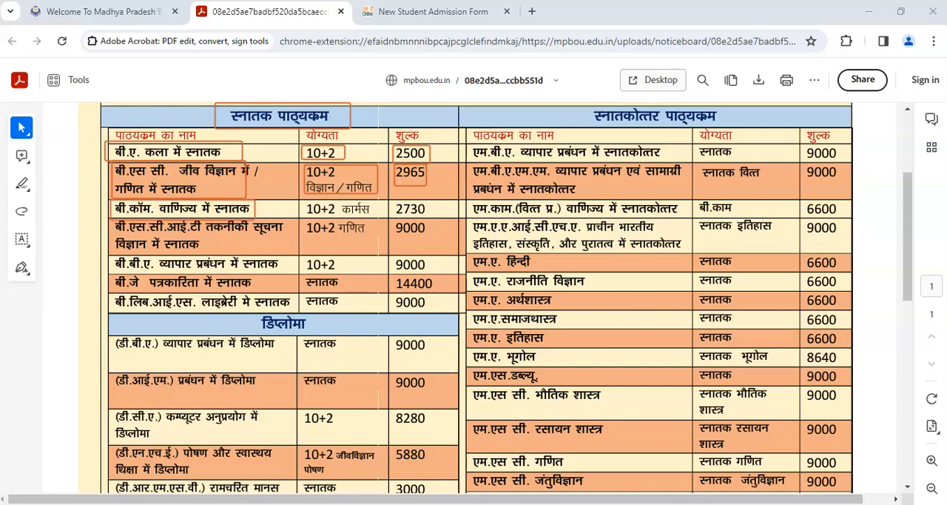
mouse_move(304, 199)
mouse_down()
mouse_move(376, 223)
mouse_move(370, 218)
mouse_up()
drag(390, 198, 437, 218)
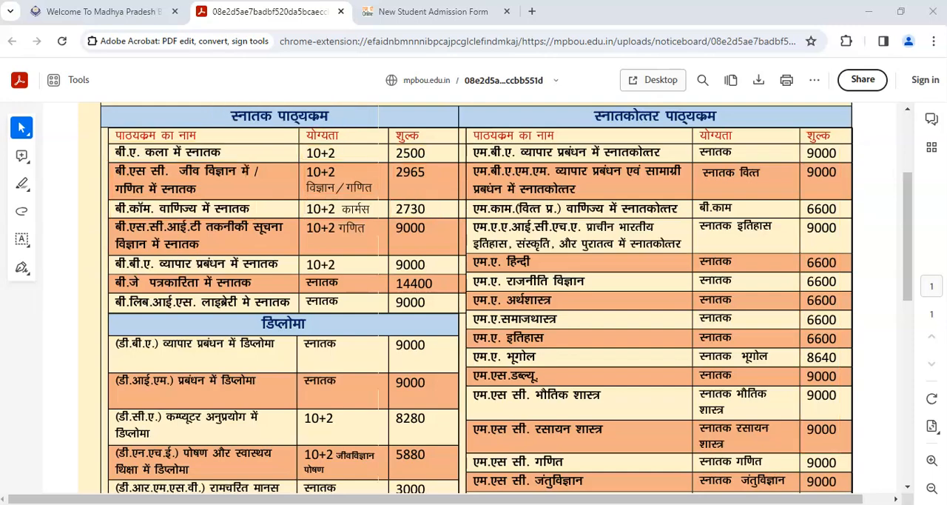
- Return to the admission form and set the program to Bachelor Of Arts with Arts as the branch name
click(435, 13)
click(402, 178)
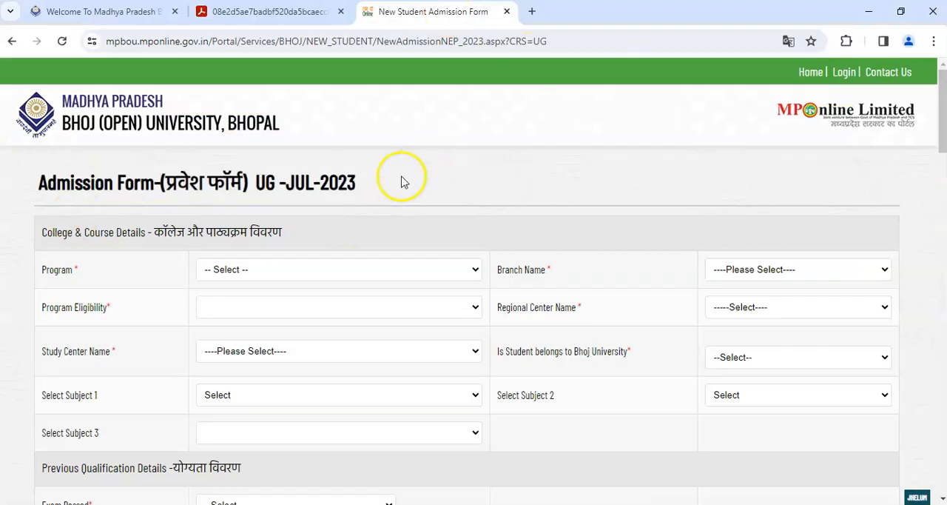
drag(943, 96, 944, 117)
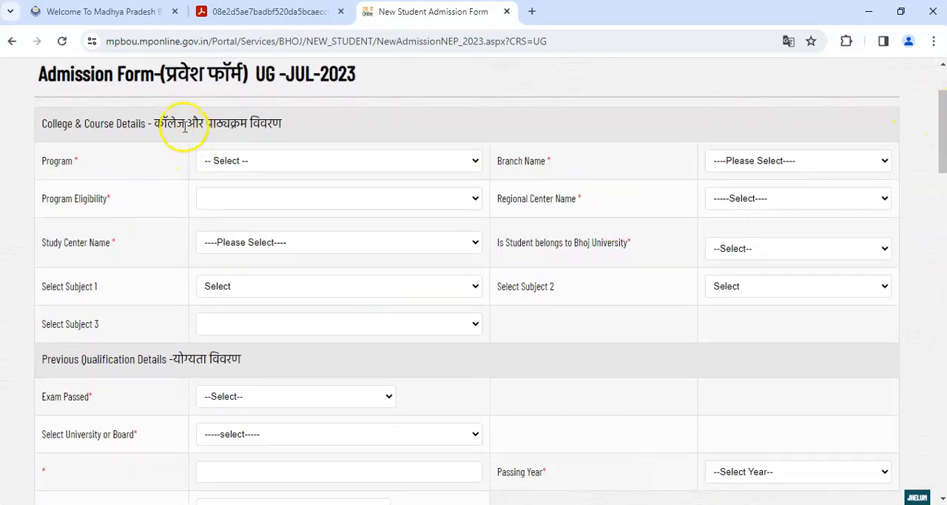
drag(43, 123, 281, 120)
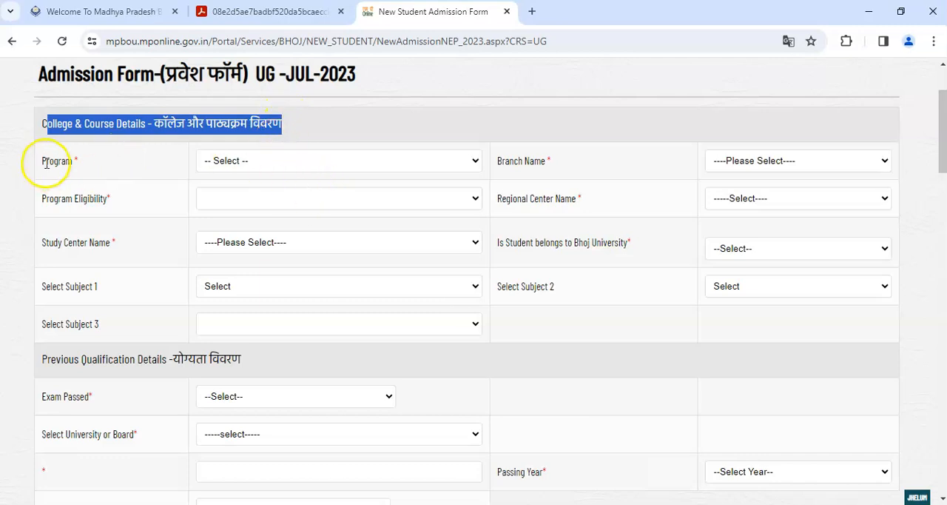
click(216, 163)
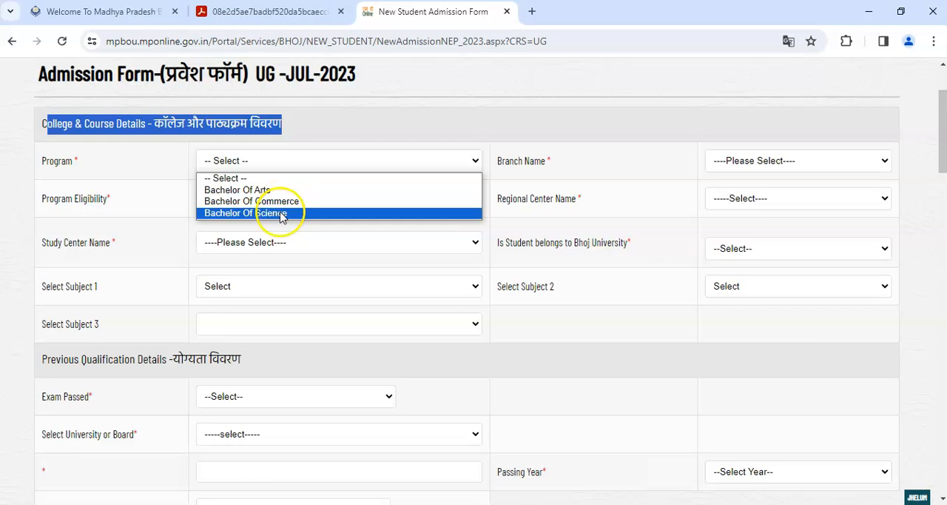
click(267, 189)
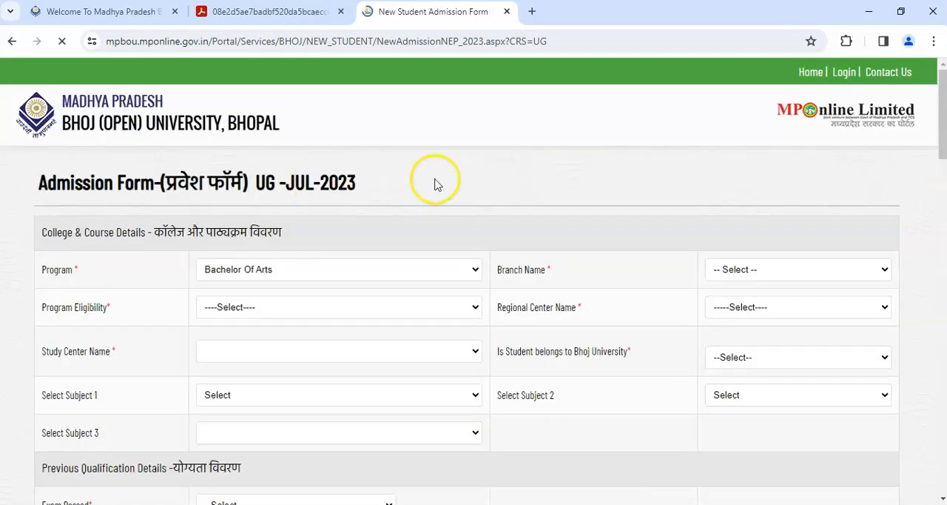
drag(501, 270, 540, 272)
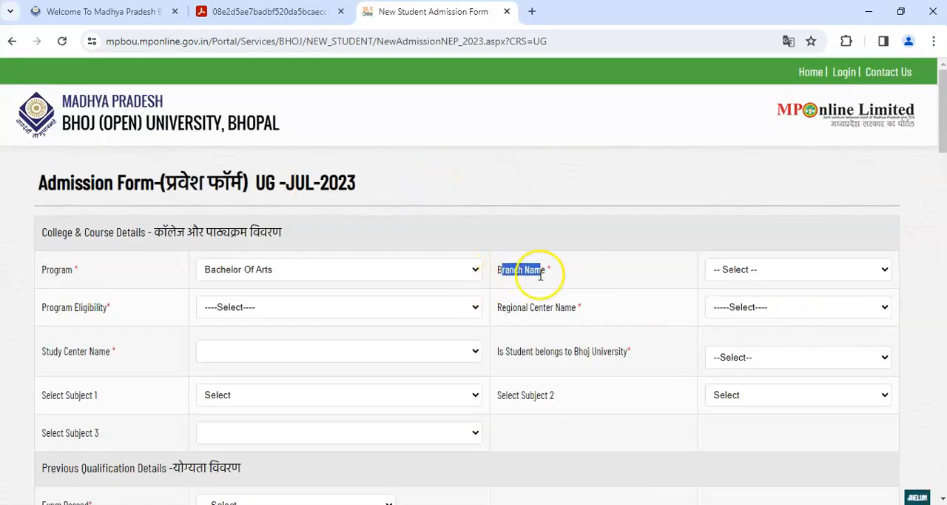
click(762, 271)
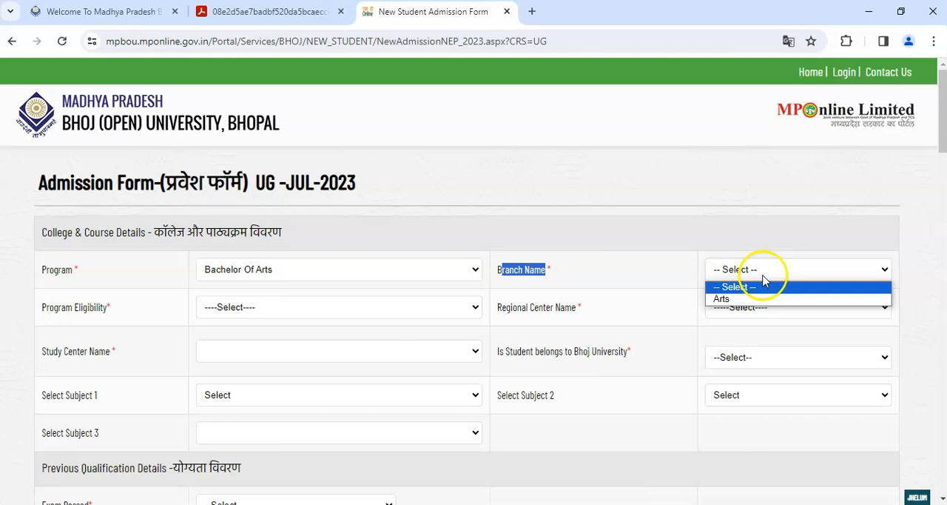
click(728, 300)
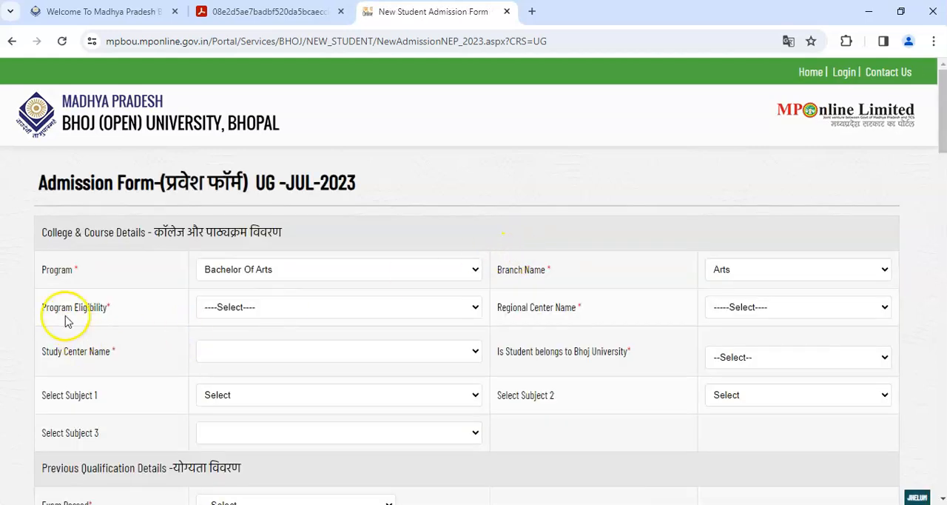
- Set the program eligibility to 10+2 and the regional center to 13 - Sagar
drag(53, 308, 115, 315)
click(232, 306)
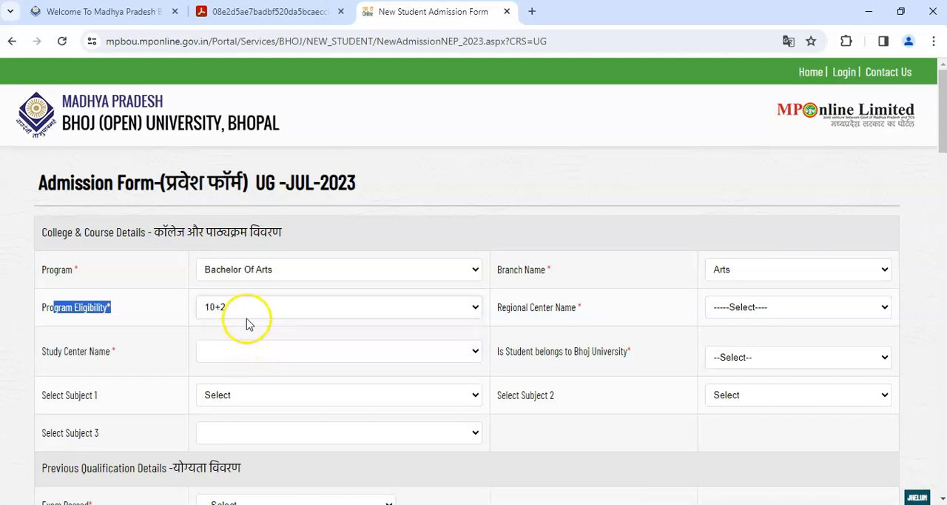
drag(510, 307, 742, 312)
click(743, 312)
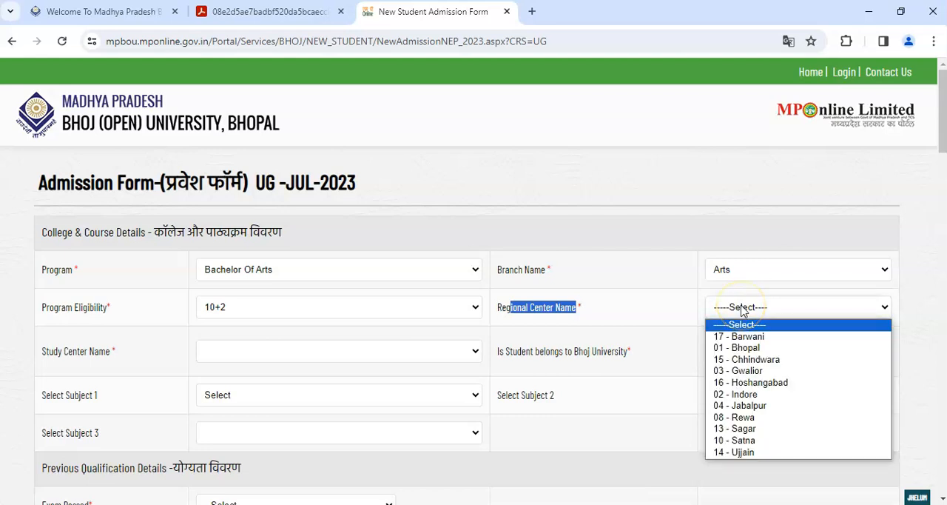
scroll(932, 140, down, 2)
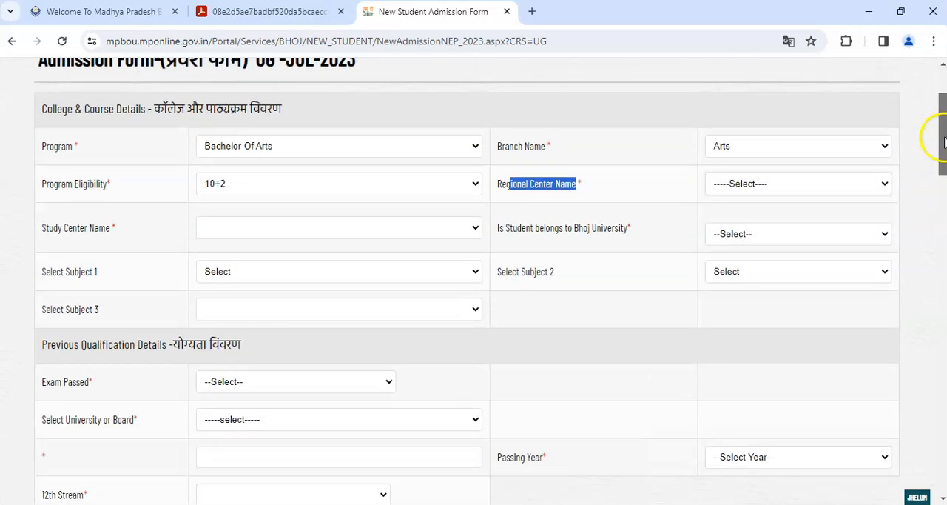
click(770, 143)
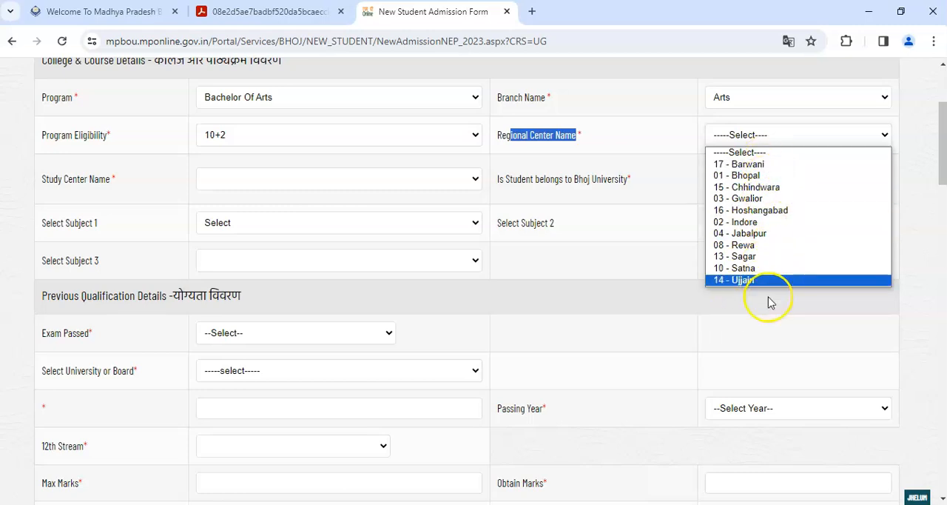
click(744, 256)
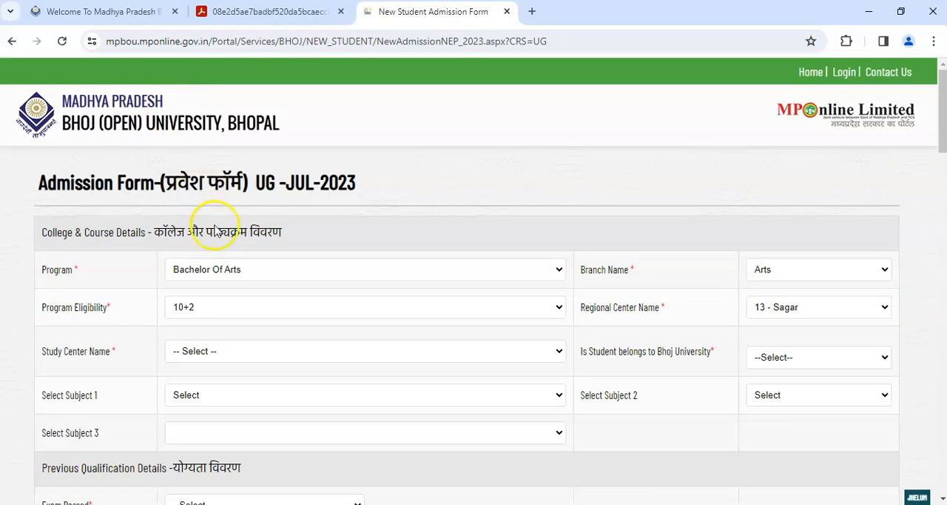
- Look through the study centers and choose 01 - GOVERNMENT ARTS AND COMMERCE COLLEGE SAGAR
drag(44, 354, 111, 354)
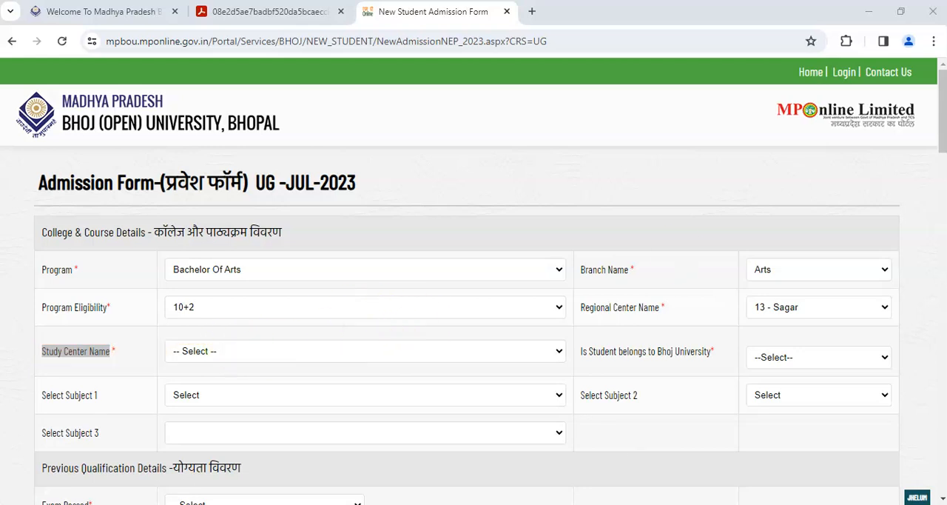
drag(941, 109, 942, 147)
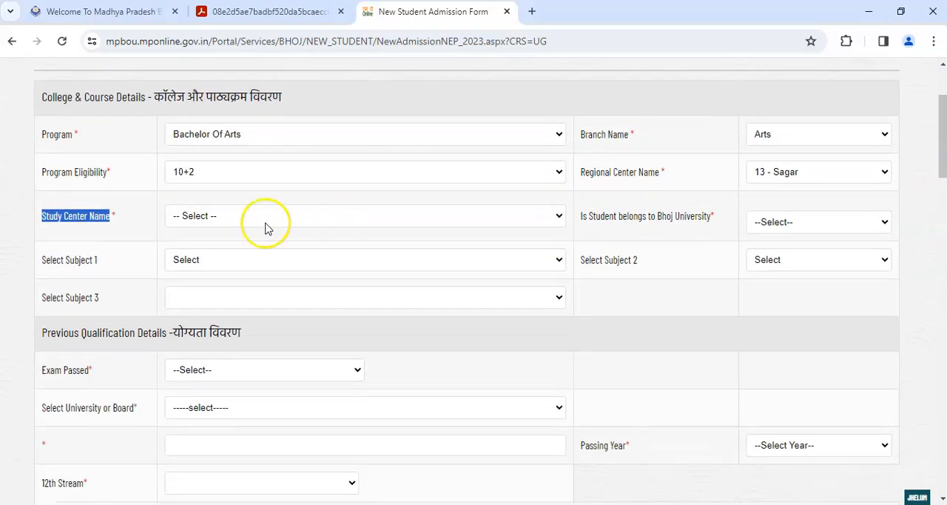
click(197, 216)
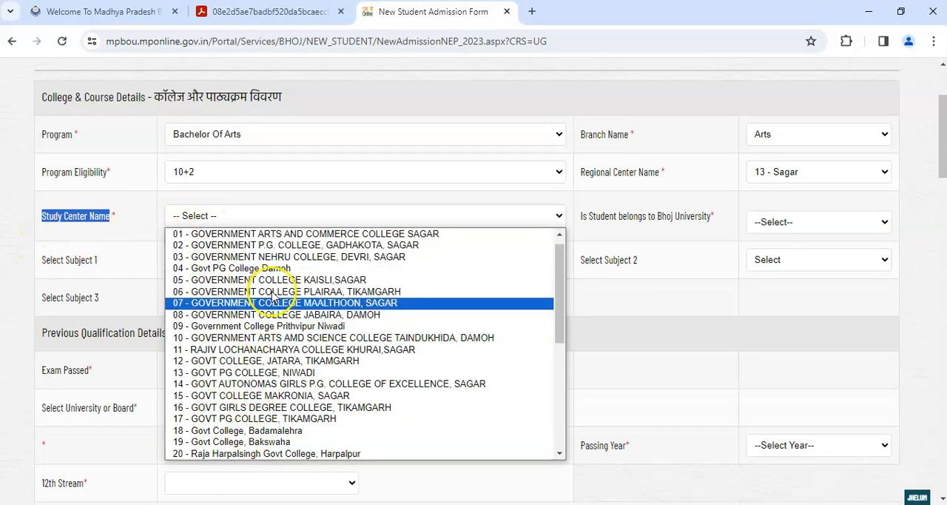
drag(559, 326, 556, 421)
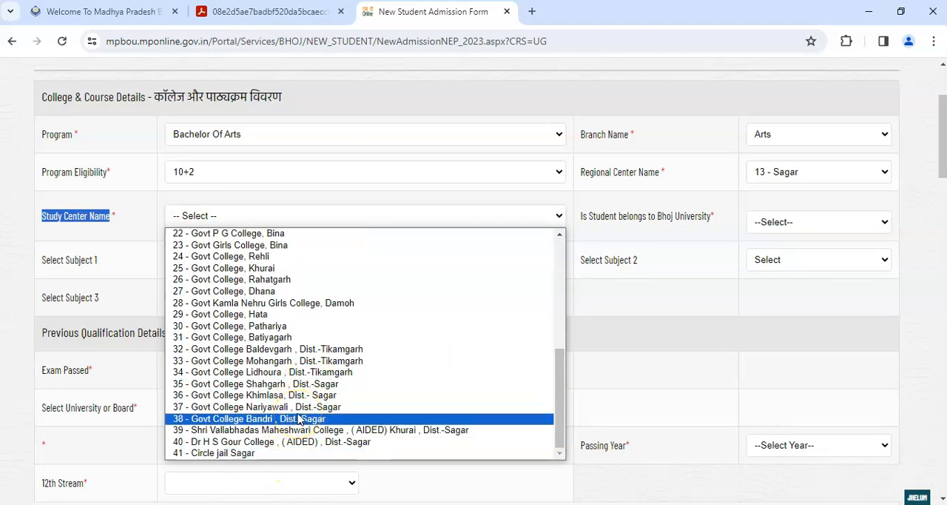
drag(560, 447, 567, 317)
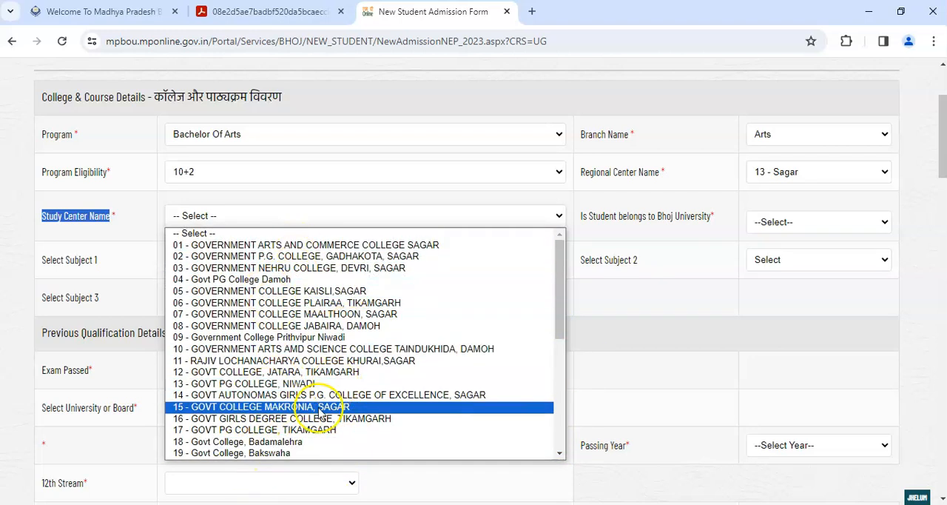
click(290, 247)
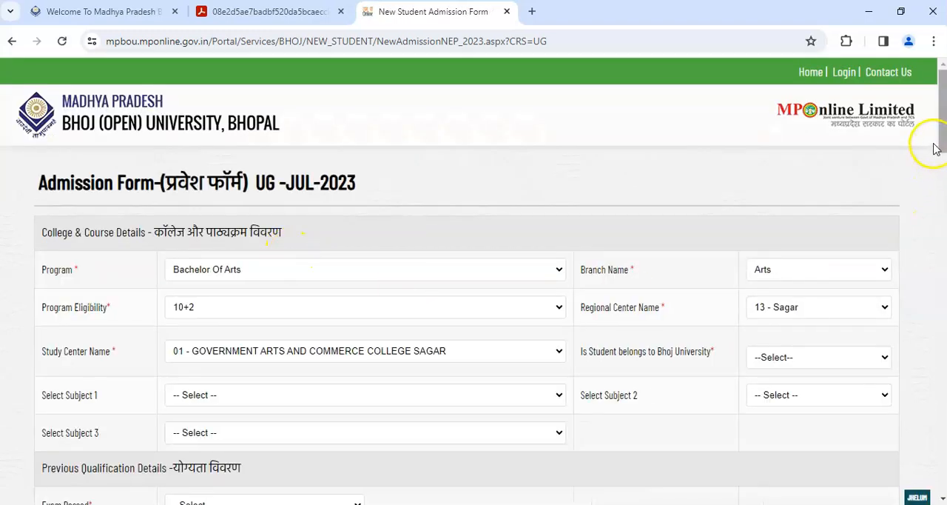
- Answer No to whether the student belongs to Bhoj University
drag(944, 126, 941, 152)
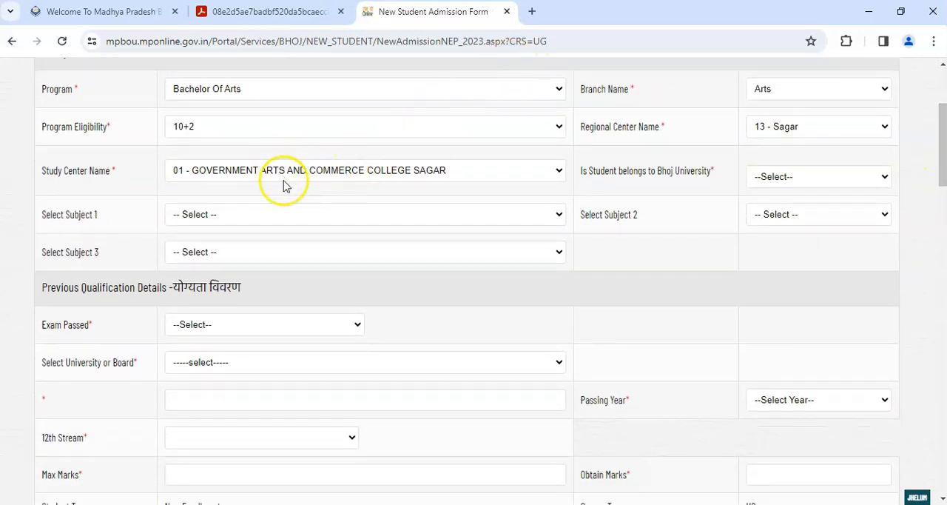
drag(605, 170, 686, 172)
click(765, 182)
click(785, 218)
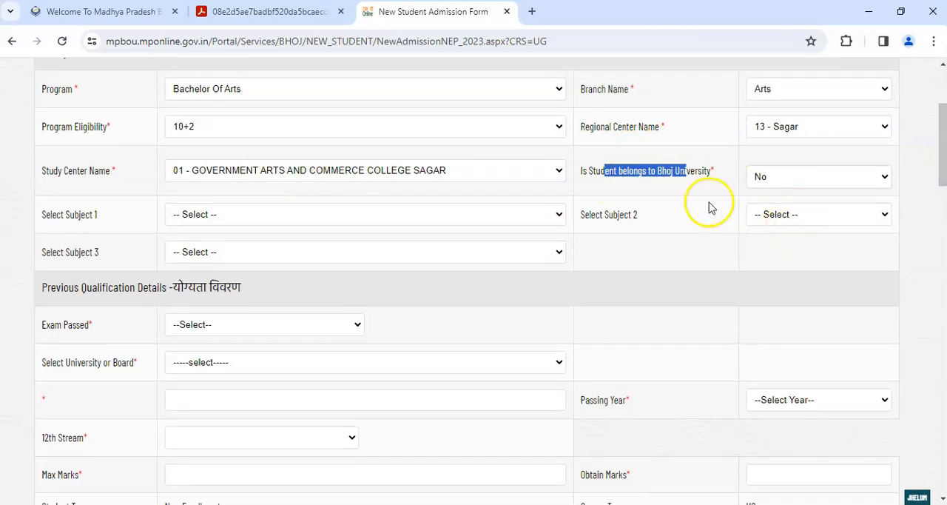
- Choose Political Science as Subject 1 in the college and course details
click(216, 219)
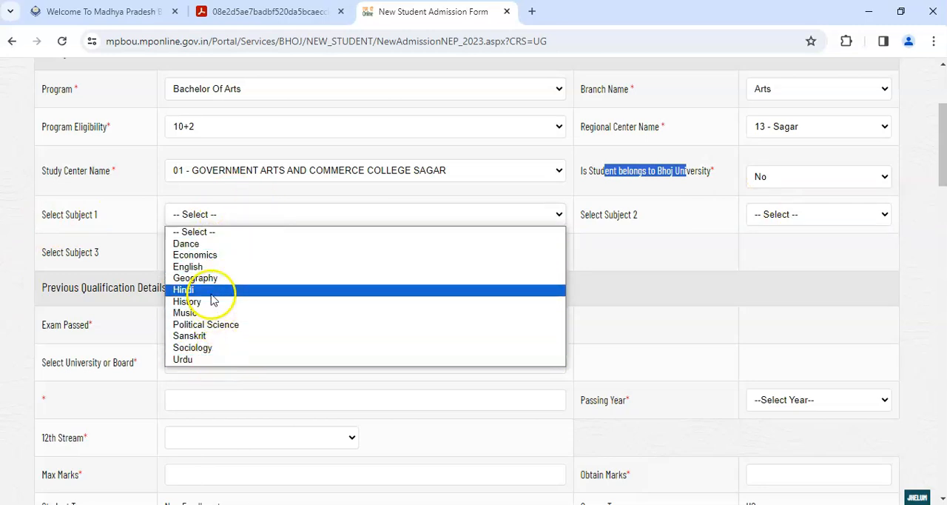
click(211, 324)
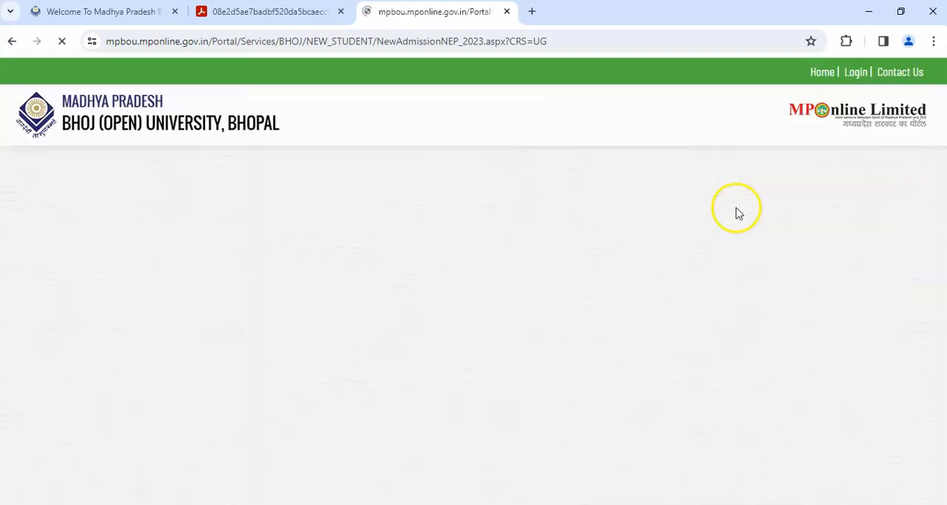
drag(943, 118, 943, 152)
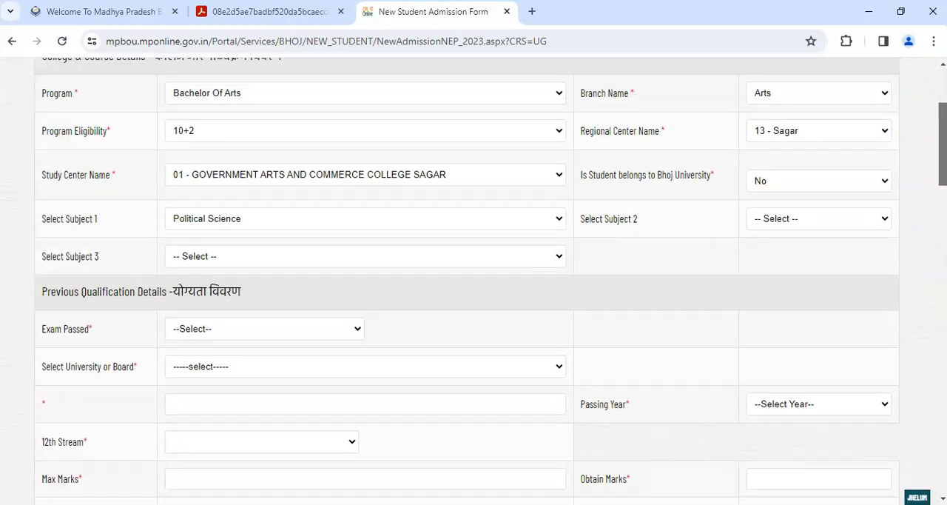
- Choose Hindi as Subject 2 and History as Subject 3 in the college and course details
click(770, 213)
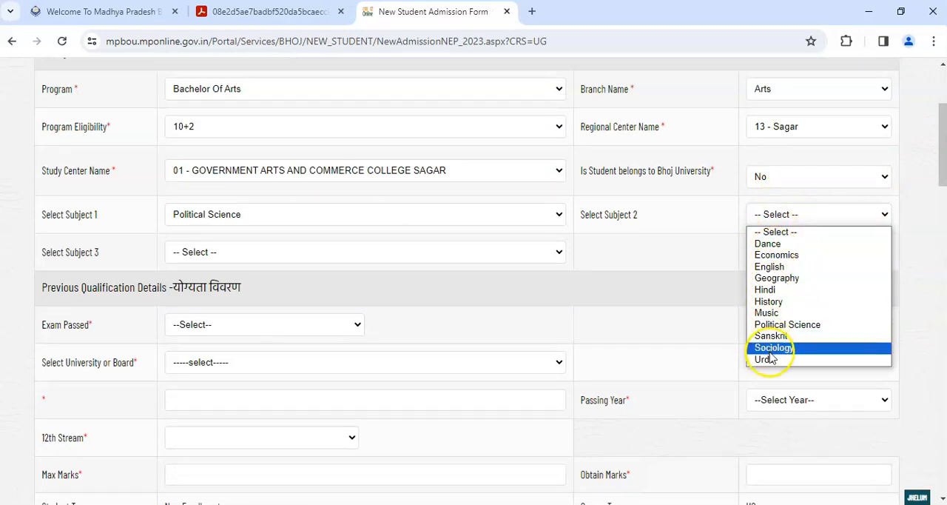
click(768, 290)
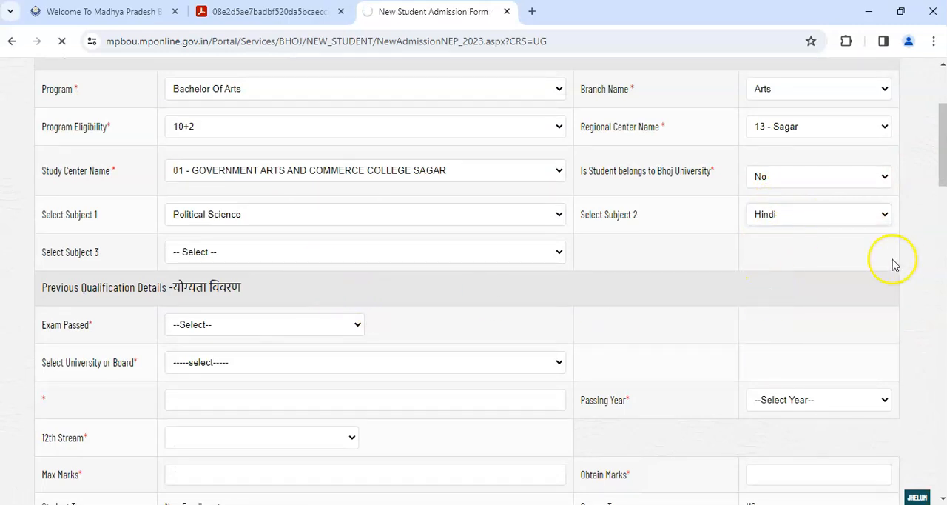
click(220, 251)
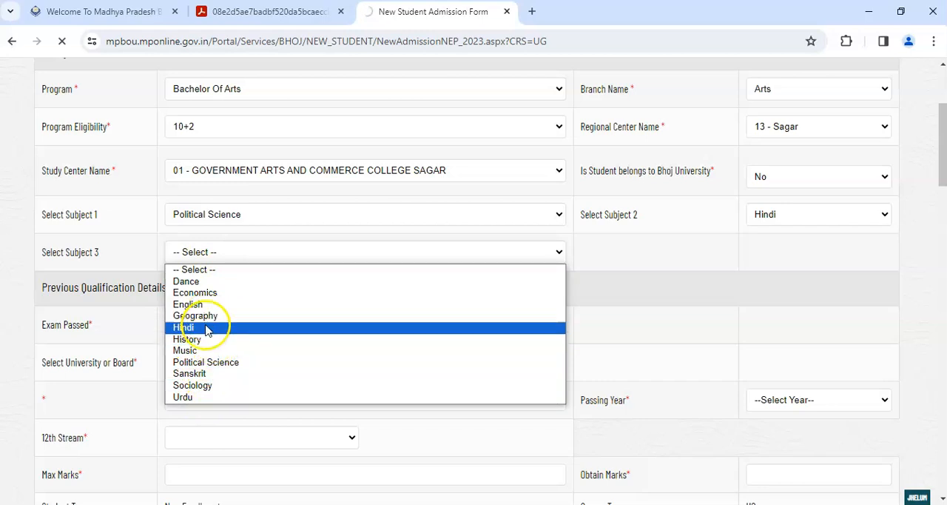
click(194, 340)
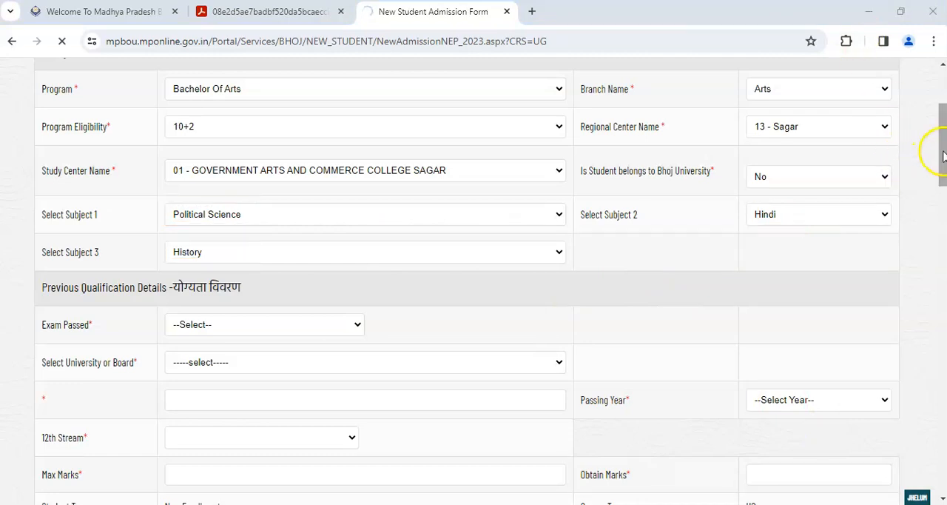
- Set the exam passed to 12th Class in the previous qualification details
scroll(942, 153, down, 2)
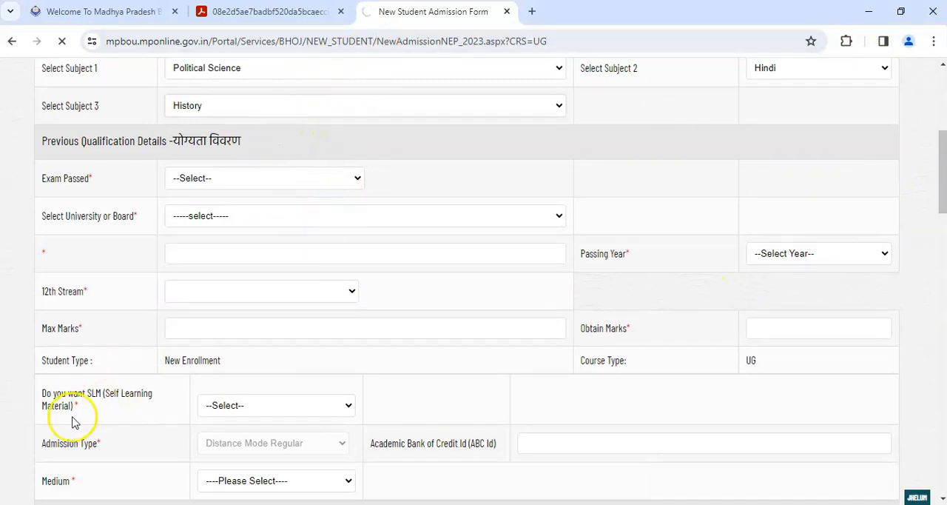
drag(61, 133, 243, 142)
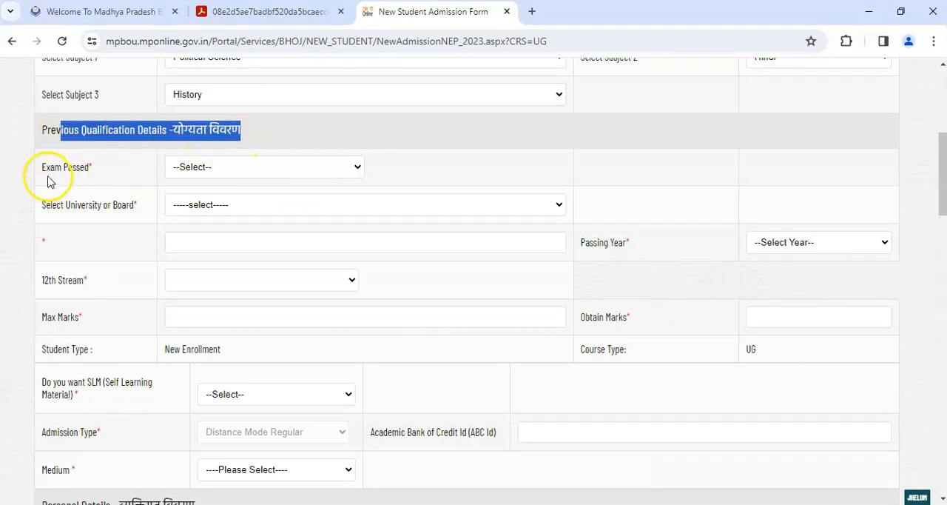
click(213, 177)
click(222, 197)
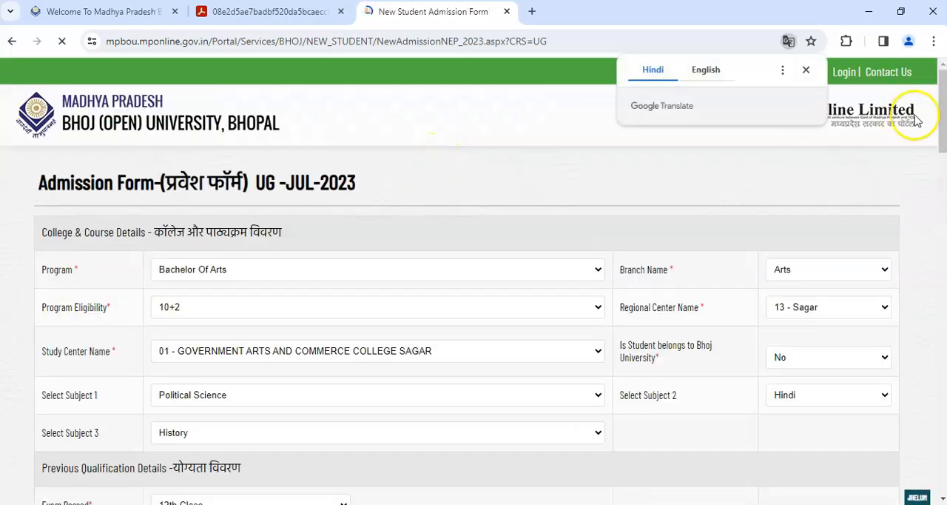
- Look through the university and board options and choose NATIONAL OPEN SCHOOL ( DELHI ) for the 12th class
drag(944, 106, 939, 170)
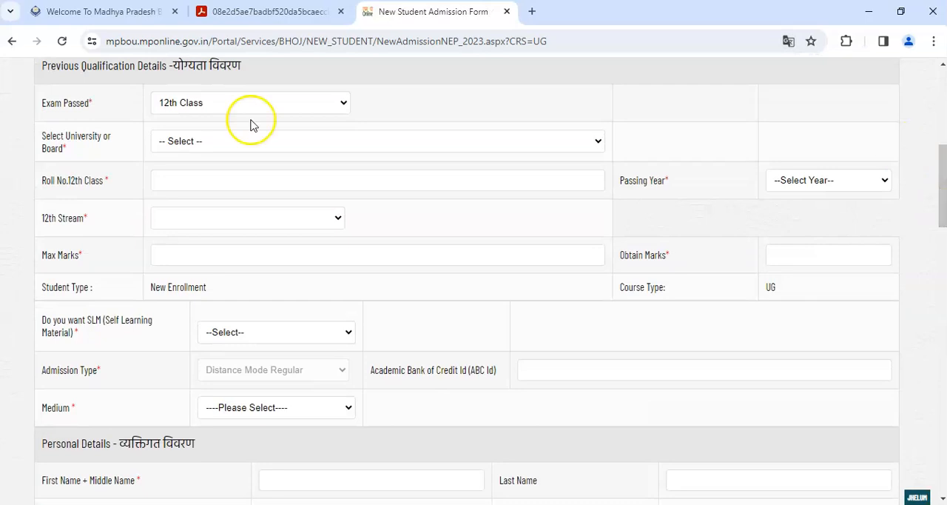
drag(46, 140, 93, 148)
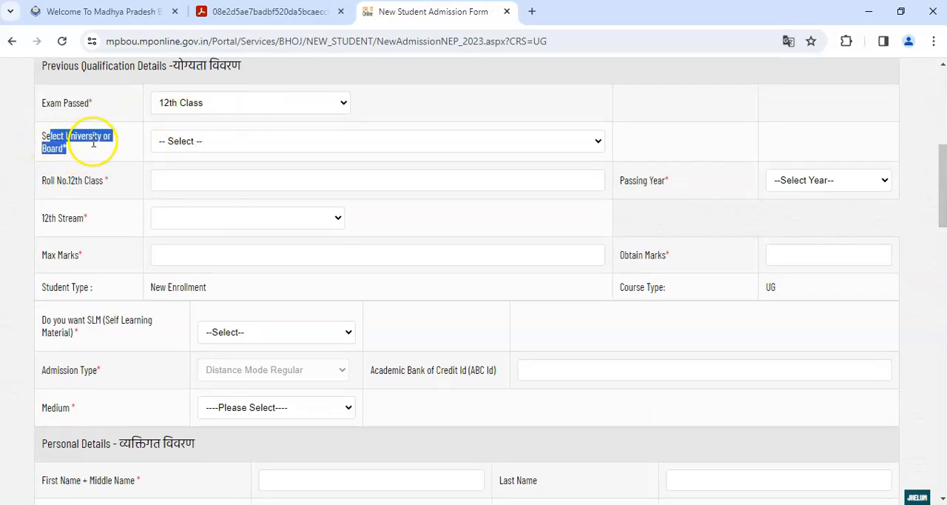
click(194, 146)
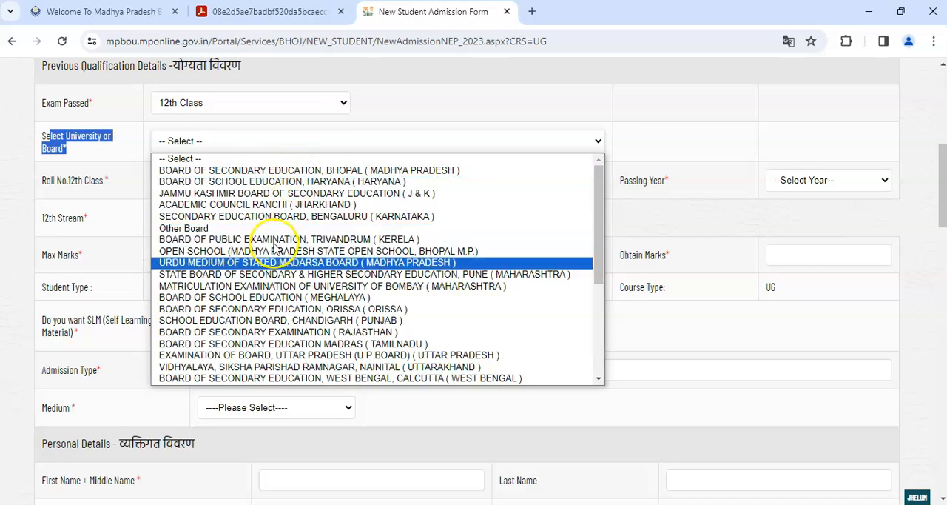
scroll(487, 294, down, 4)
drag(598, 249, 607, 286)
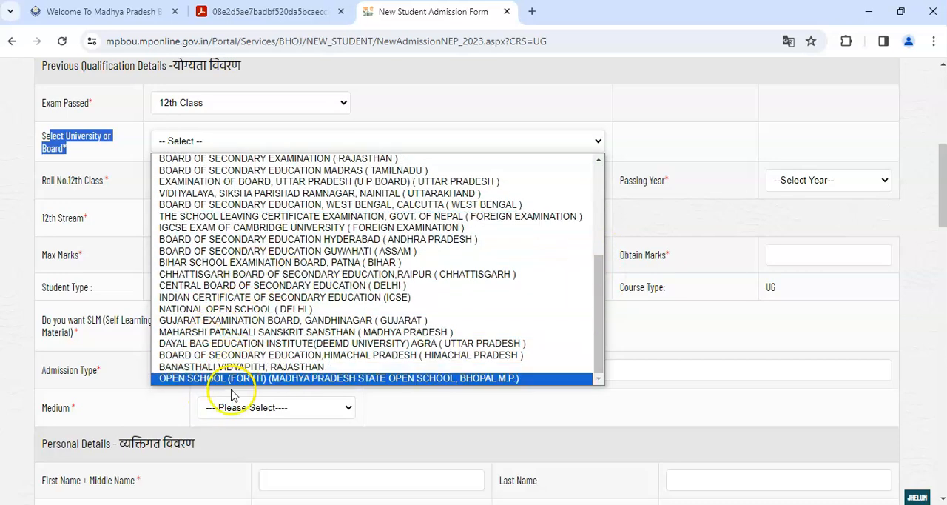
click(226, 314)
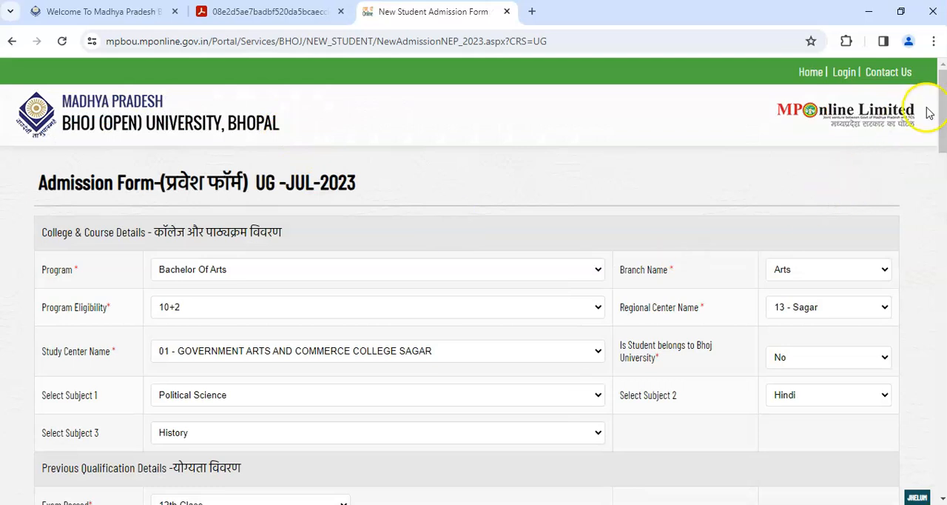
- Enter the student's 12th class roll number in the previous qualification details
scroll(942, 111, down, 5)
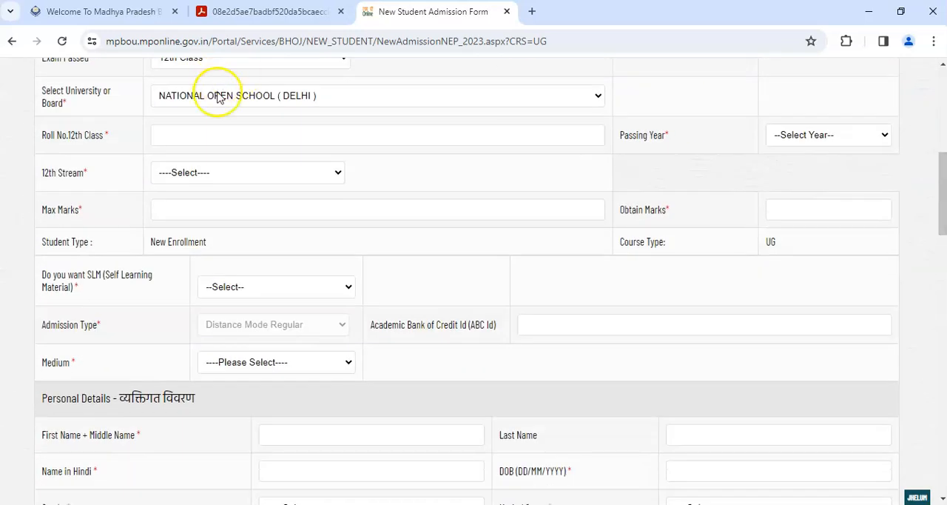
drag(41, 134, 123, 138)
click(176, 134)
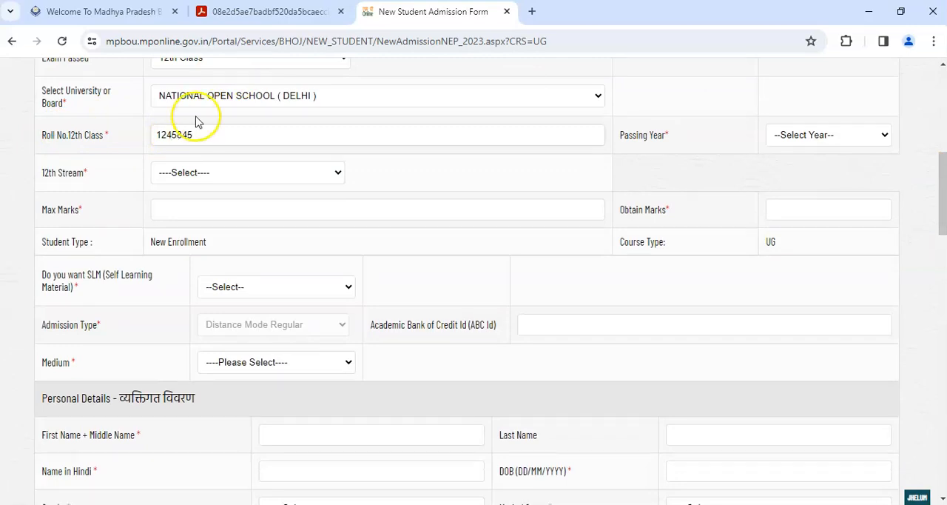
- Change the university or board of the 12th class exam to Other Board
click(251, 94)
click(232, 245)
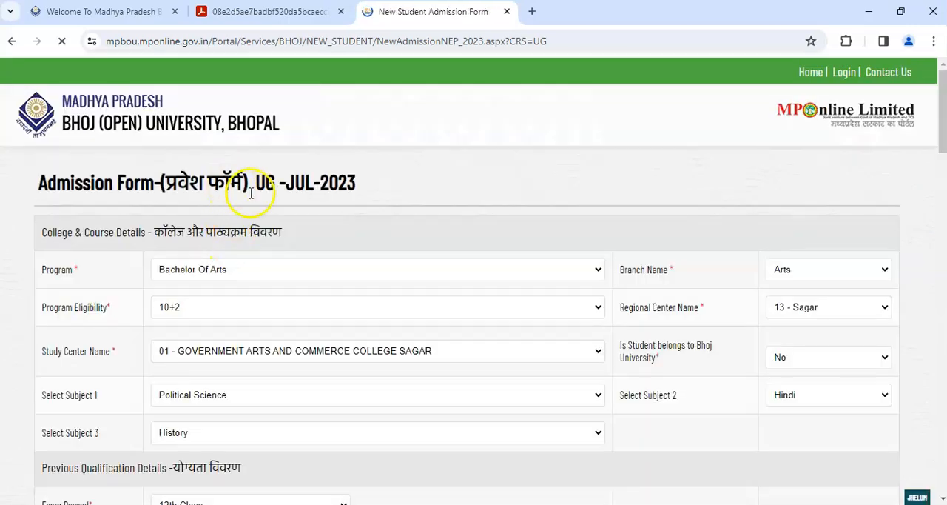
scroll(937, 112, down, 5)
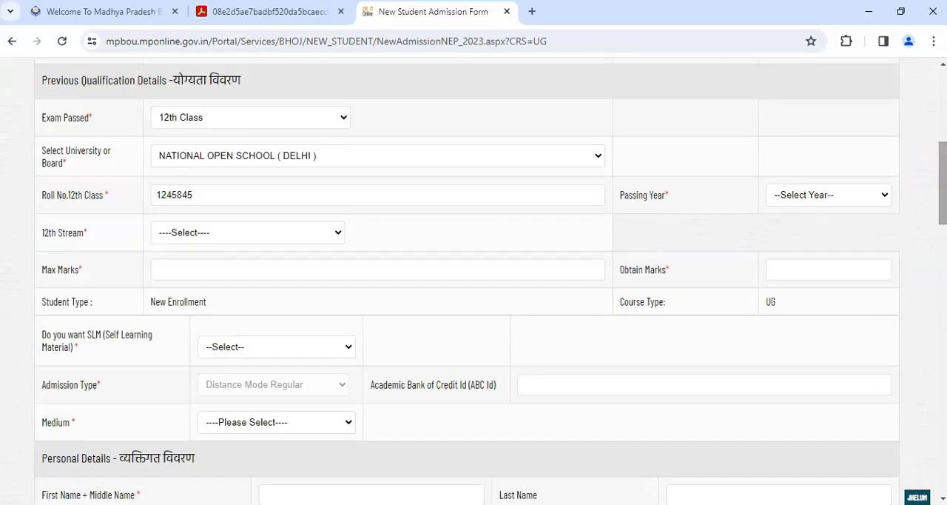
click(288, 155)
scroll(279, 250, up, 3)
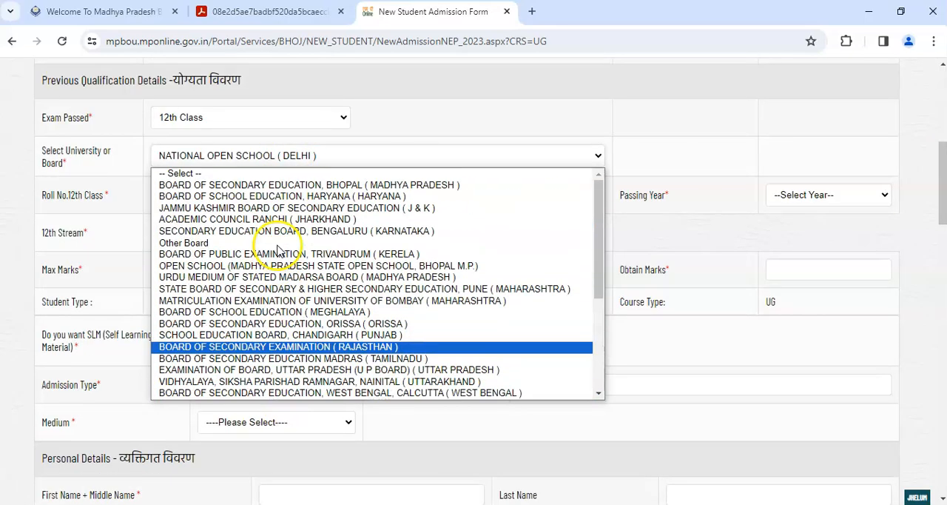
click(216, 245)
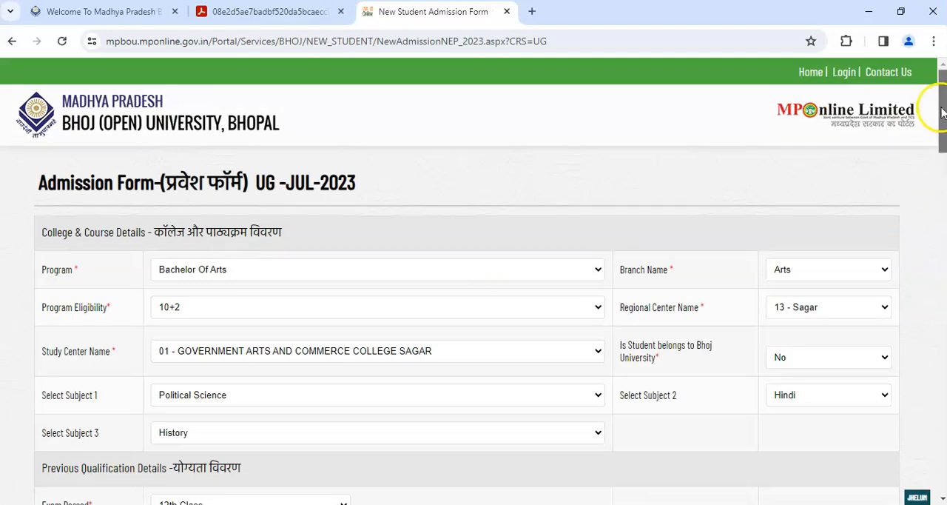
- Fill in the 12th class roll number again for the newly chosen board
scroll(937, 104, down, 7)
scroll(937, 103, up, 2)
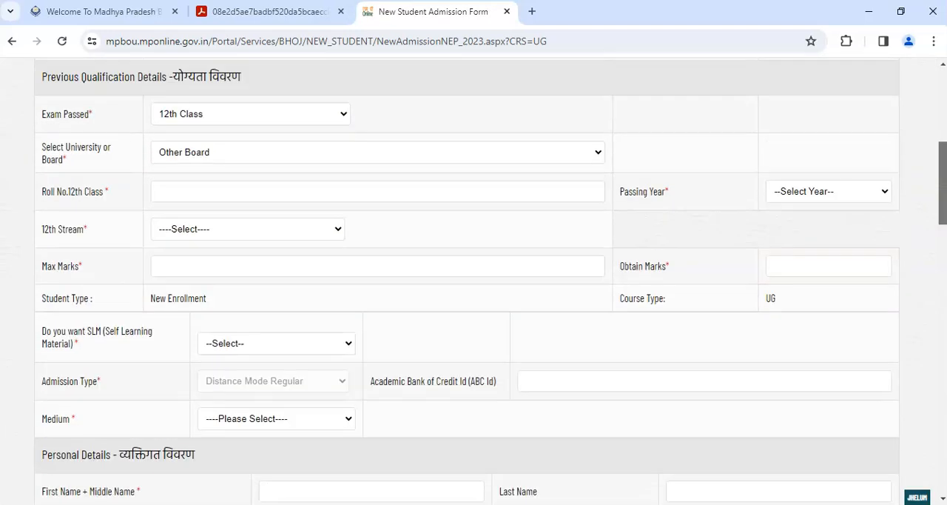
scroll(491, 282, down, 1)
click(219, 125)
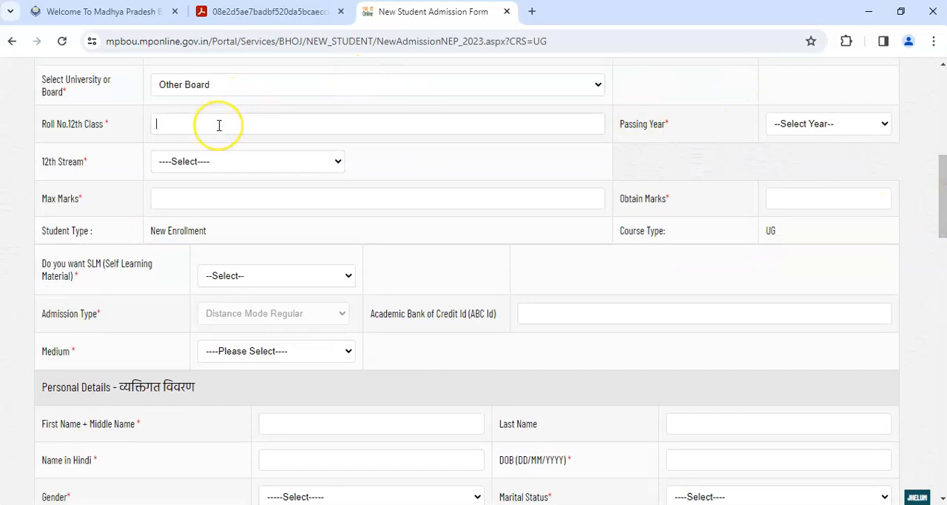
- Set the passing year of the 12th class exam to 2023
click(795, 127)
click(798, 318)
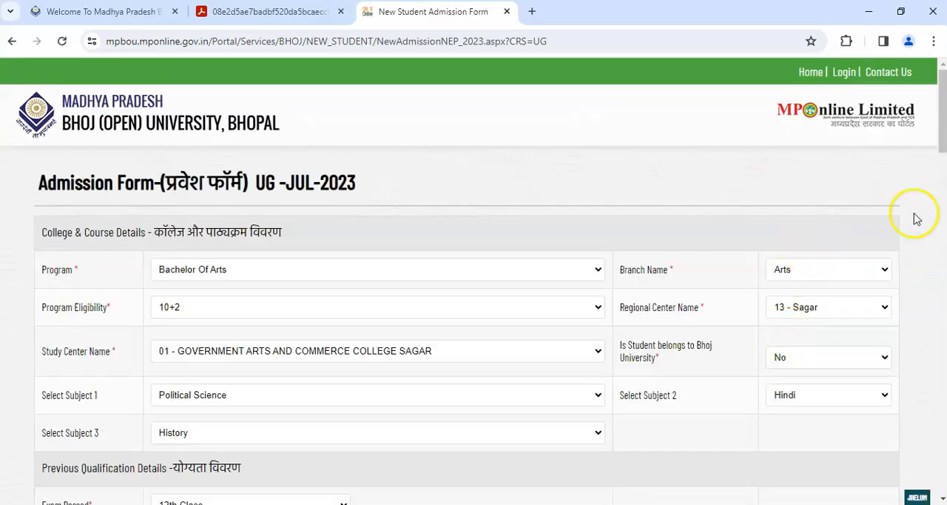
drag(942, 137, 942, 216)
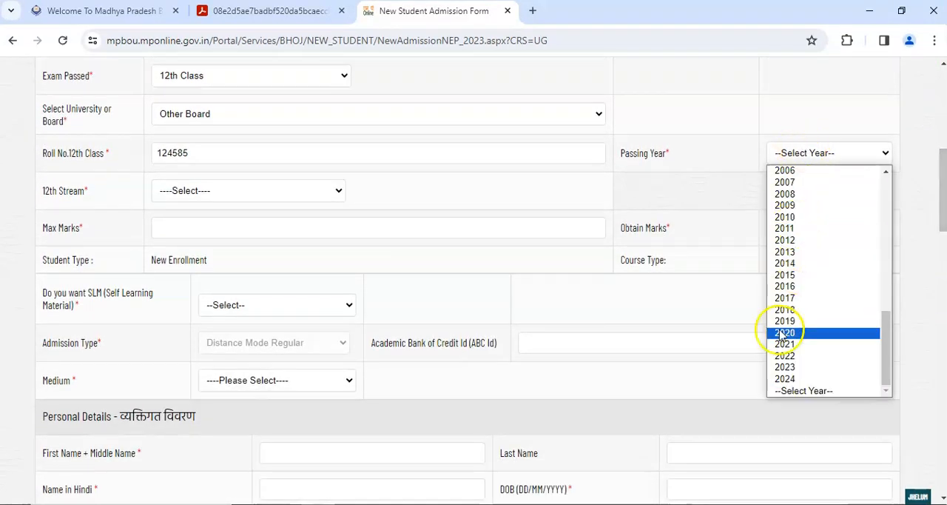
click(784, 367)
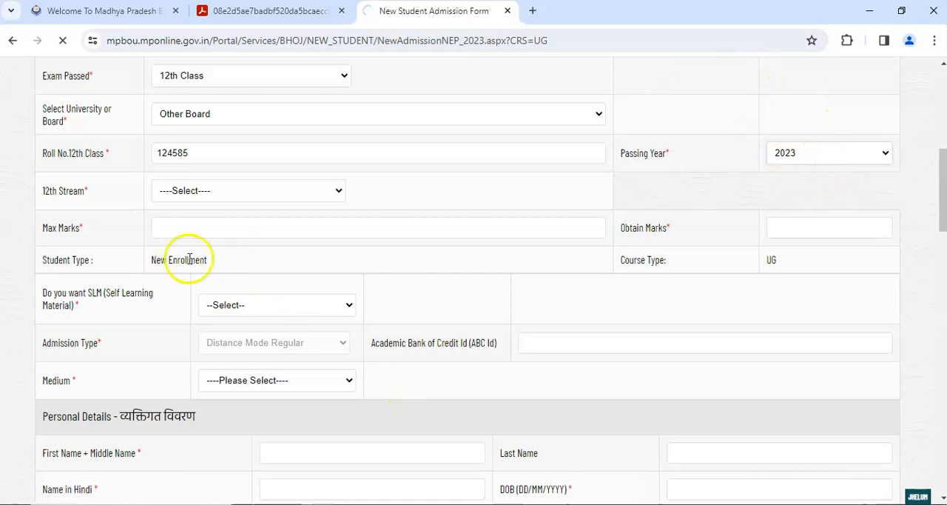
- Choose Science-Maths as the 12th stream in the previous qualification details
drag(44, 194, 70, 193)
click(155, 193)
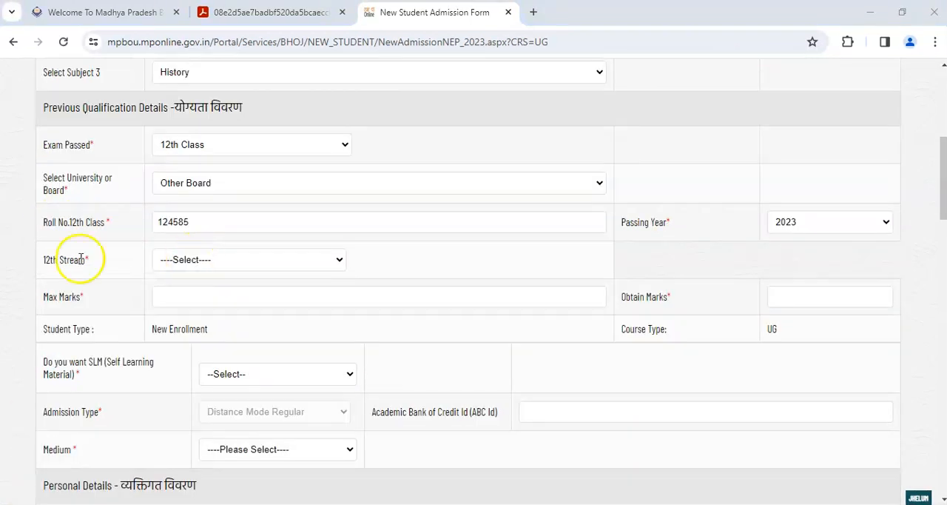
click(223, 263)
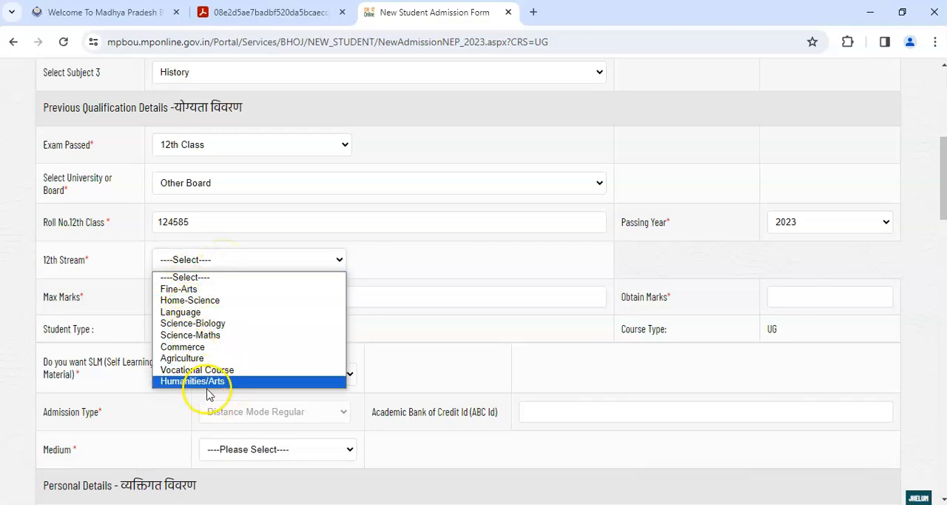
click(193, 337)
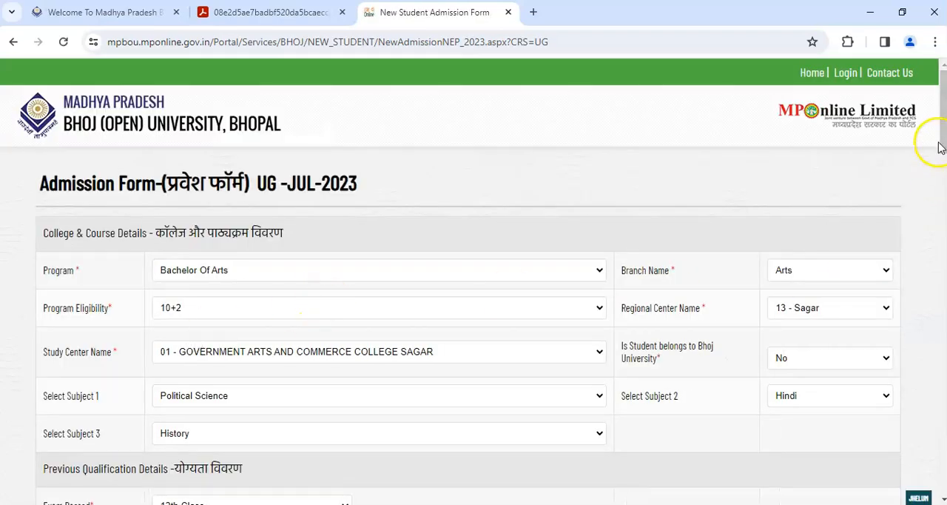
- Enter 500 as the maximum marks and 354 as the obtained marks for the 12th class
drag(944, 146, 937, 239)
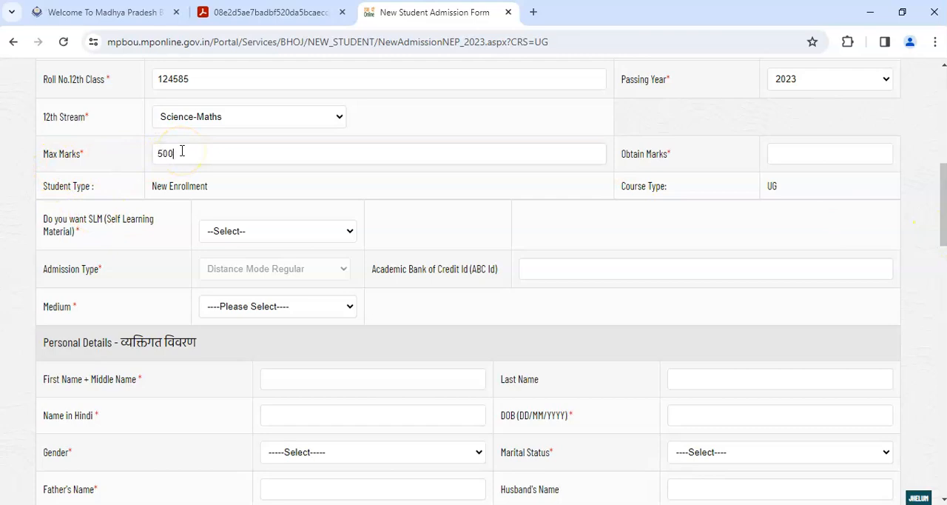
drag(635, 156, 688, 154)
click(785, 154)
text(354)
drag(169, 191, 216, 187)
click(771, 186)
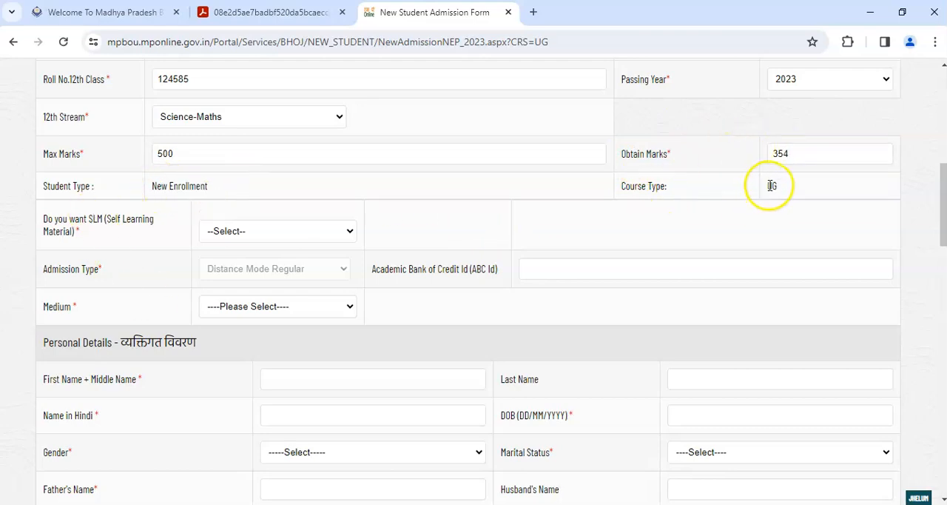
- Answer Yes to whether the student wants the SLM (Self Learning Material)
drag(943, 197, 943, 224)
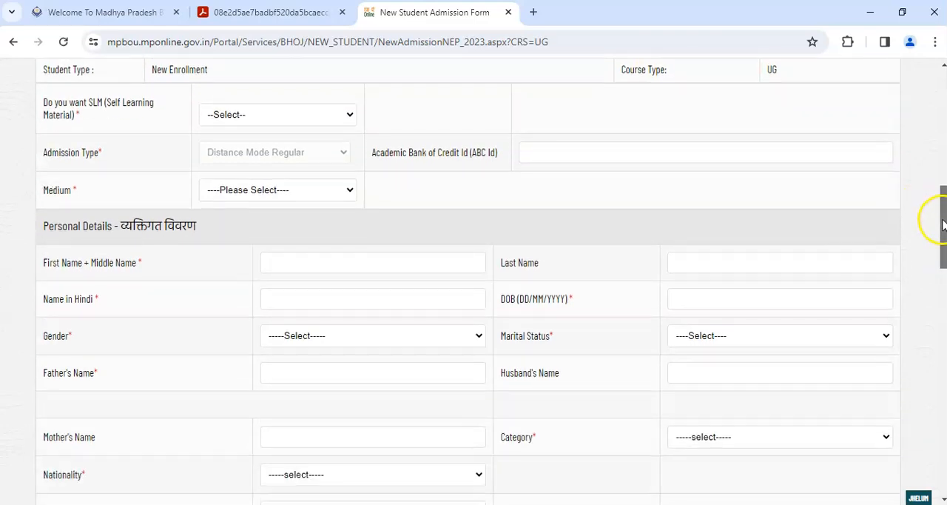
click(238, 112)
click(229, 145)
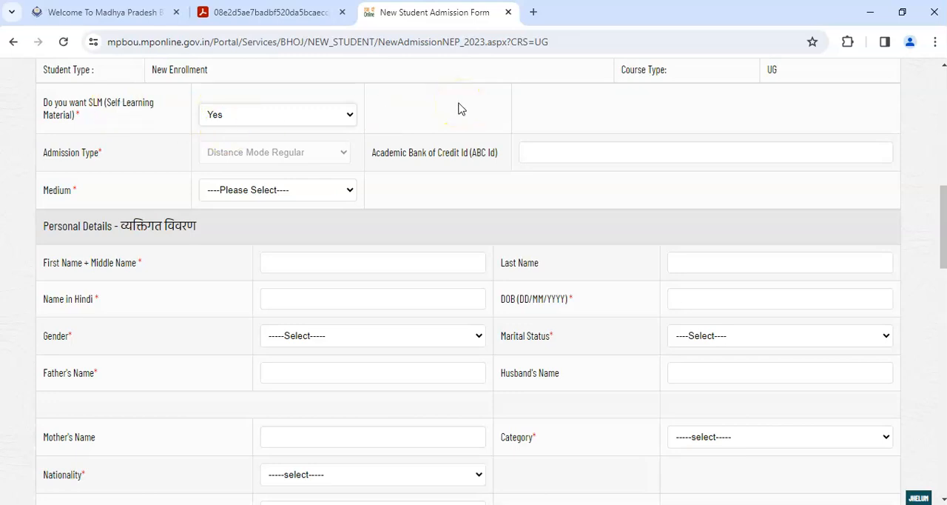
click(281, 117)
click(268, 121)
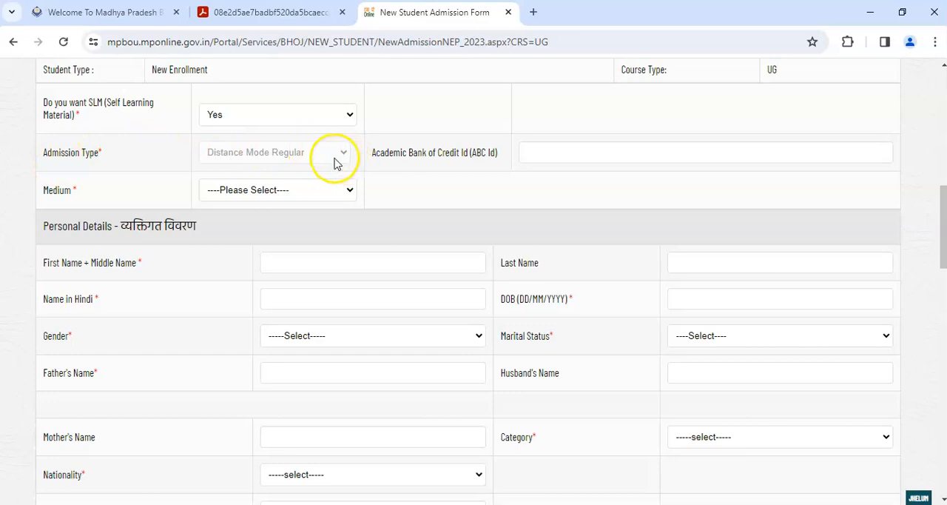
- Leave the Academic Bank of Credit Id empty and set the medium to HINDI
drag(386, 156, 491, 158)
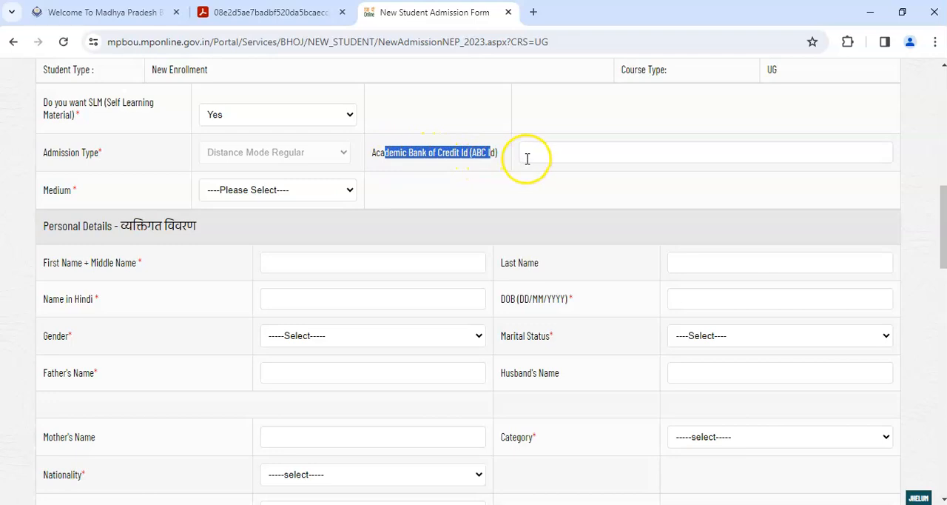
click(527, 158)
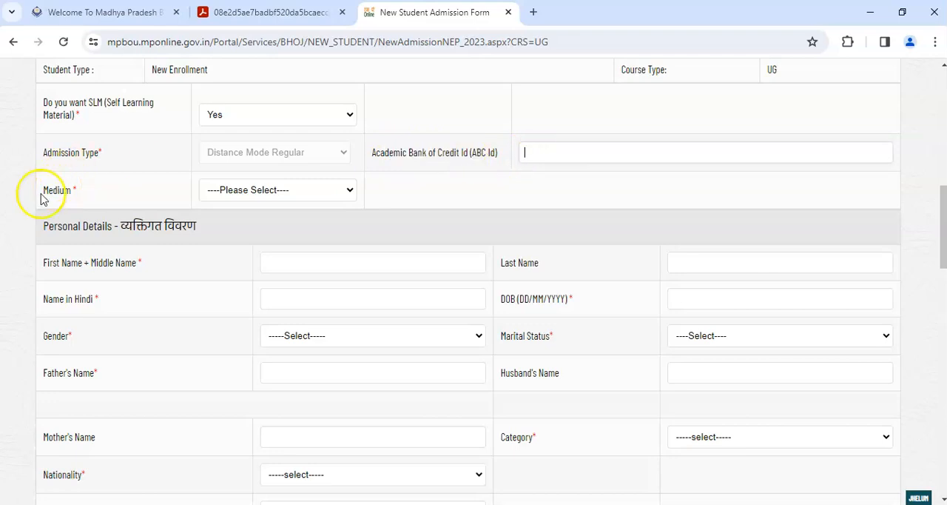
drag(64, 188, 159, 190)
click(243, 194)
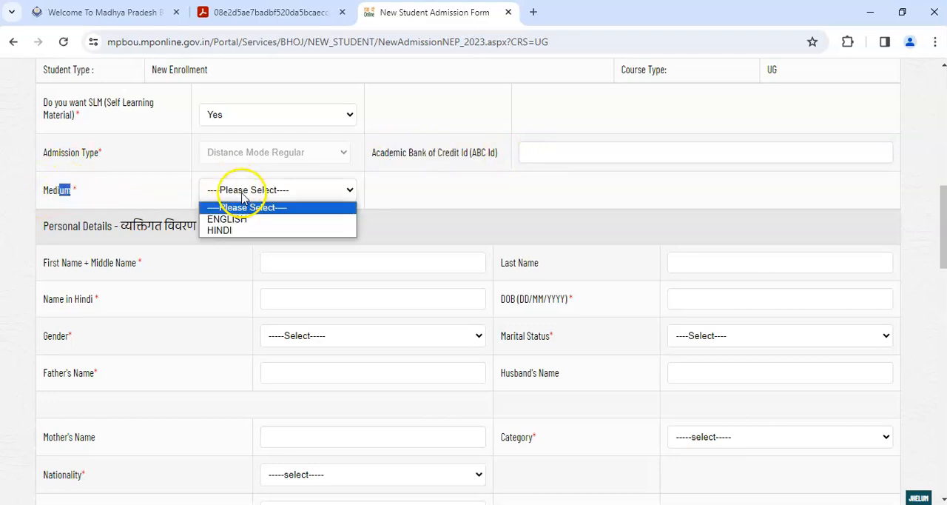
click(270, 231)
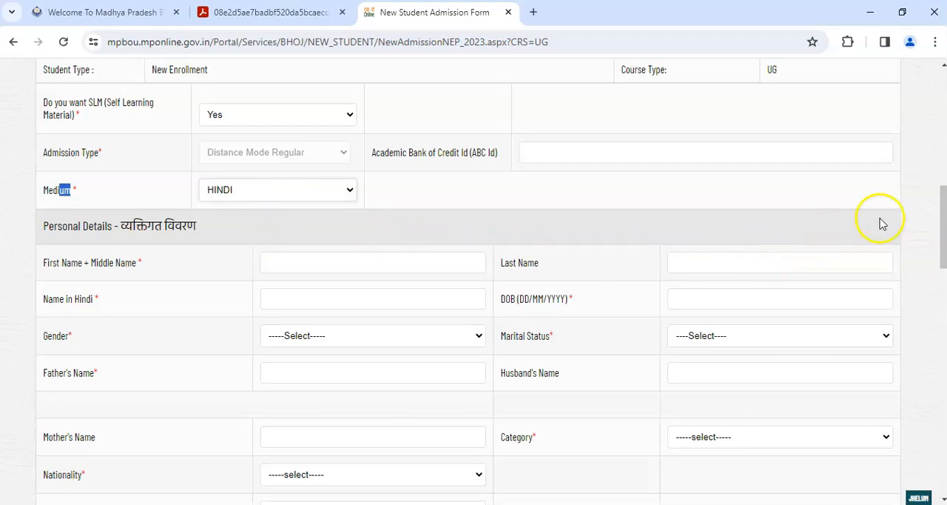
- Review the name, name in Hindi and date of birth fields in the personal details
drag(942, 212, 942, 236)
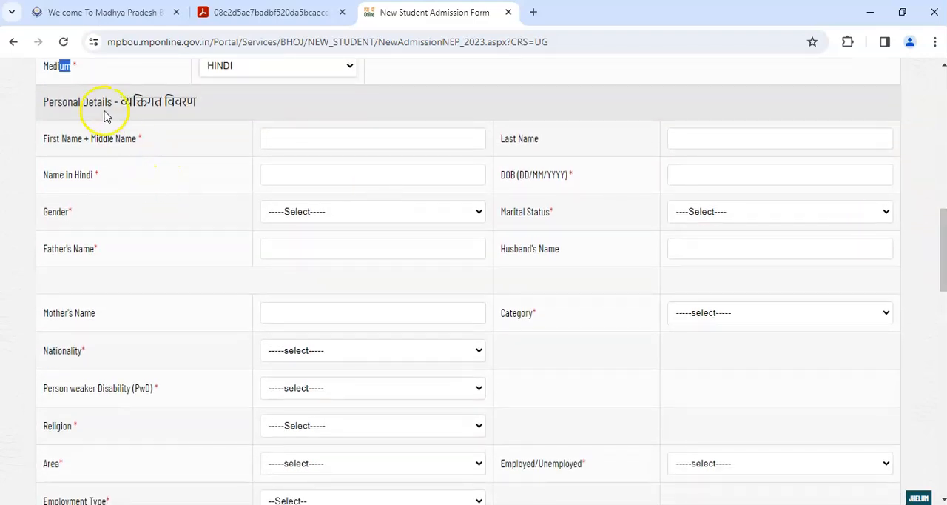
drag(73, 102, 197, 102)
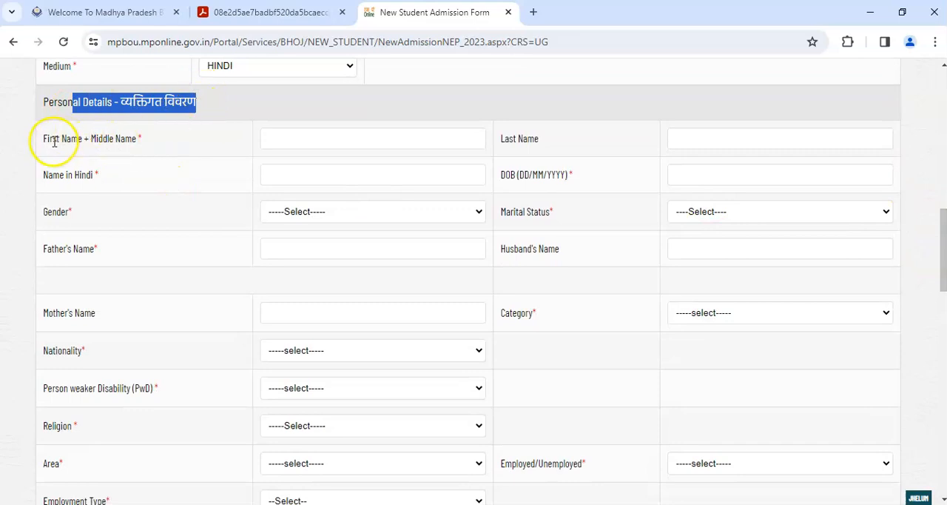
drag(54, 142, 212, 146)
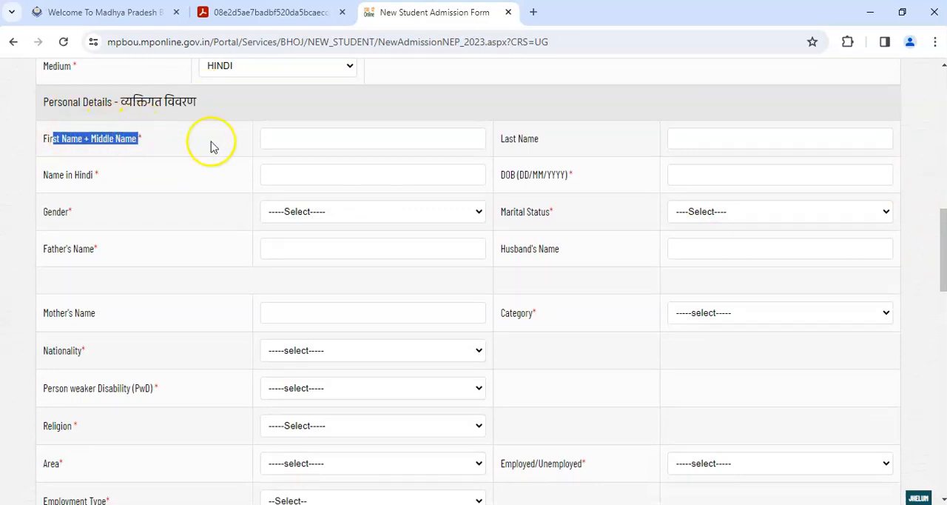
click(282, 137)
drag(501, 138, 727, 158)
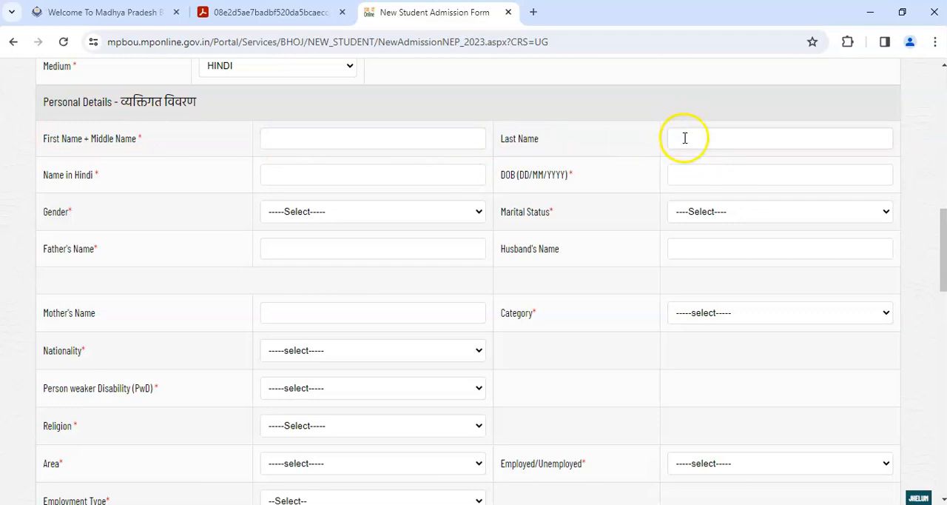
drag(43, 175, 269, 176)
click(269, 175)
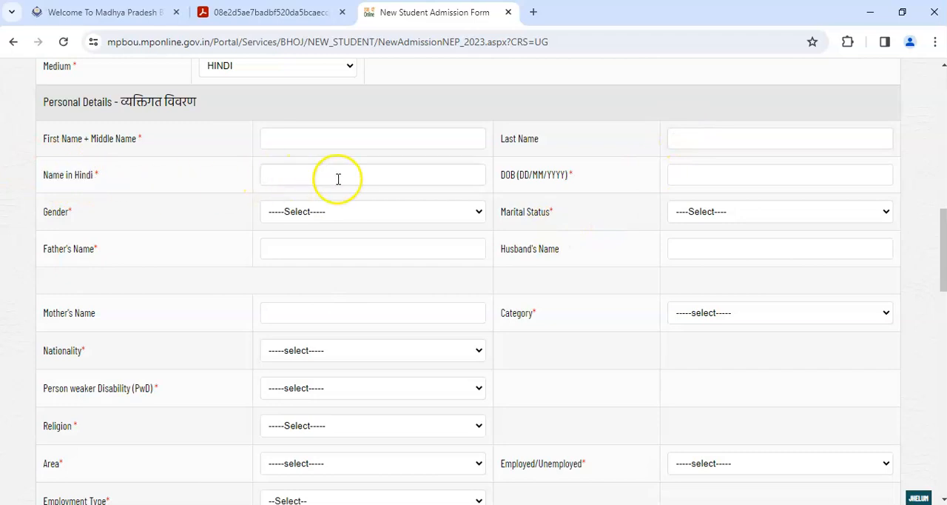
drag(502, 175, 567, 172)
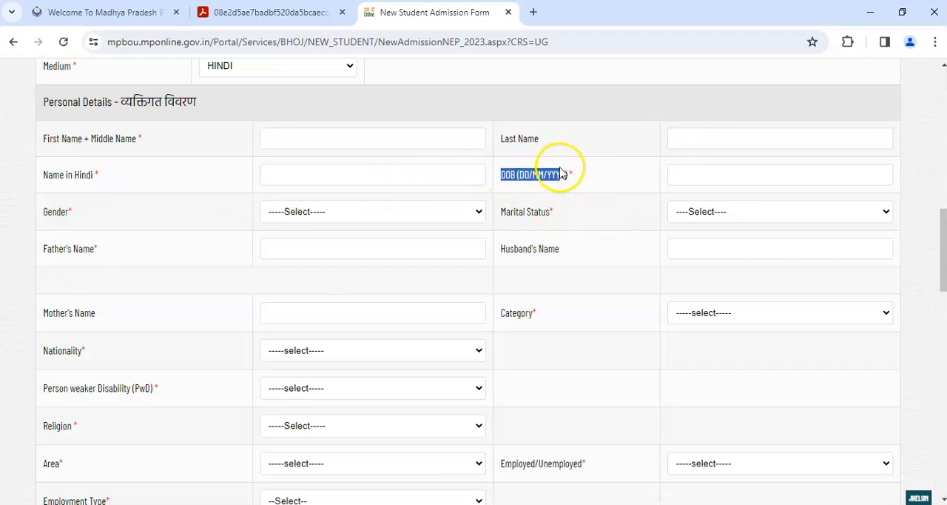
click(672, 176)
- Set the gender to Male and the marital status to UNMARRIED in the personal details
drag(46, 213, 125, 211)
click(297, 211)
click(280, 240)
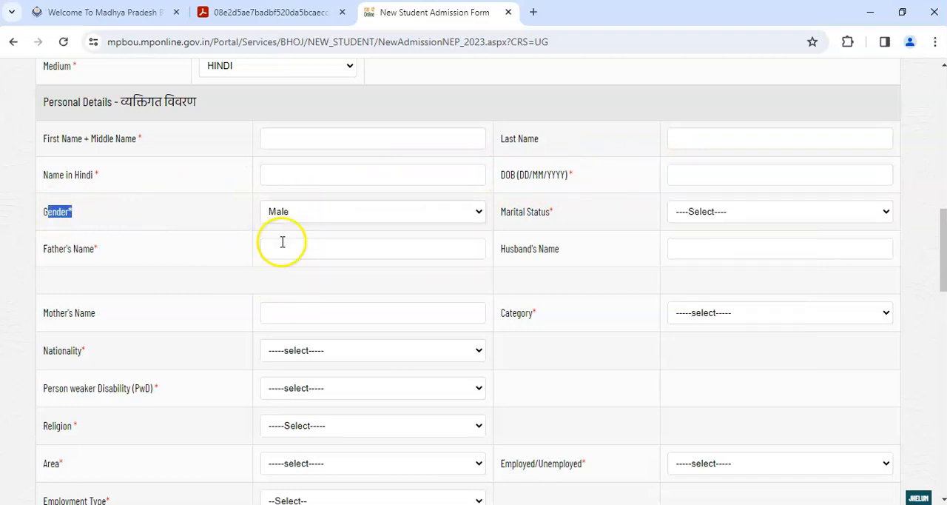
drag(506, 213, 555, 222)
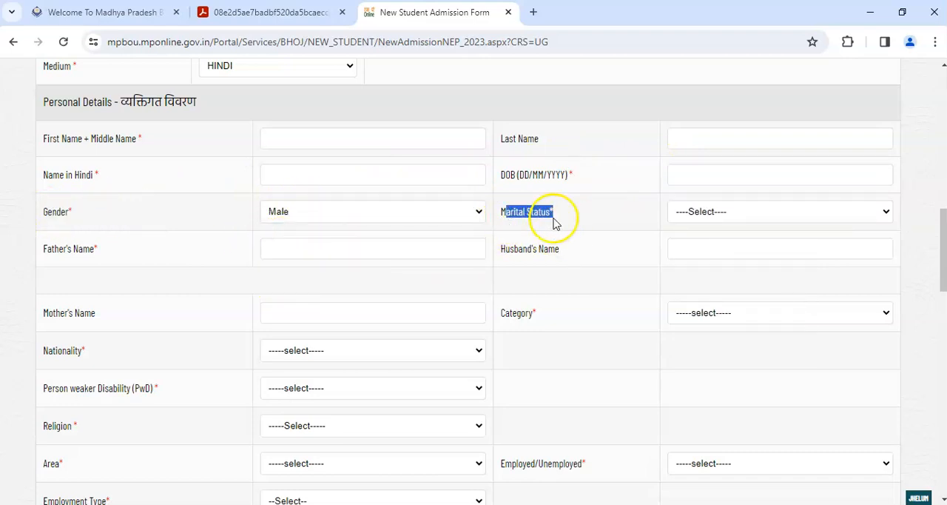
click(692, 211)
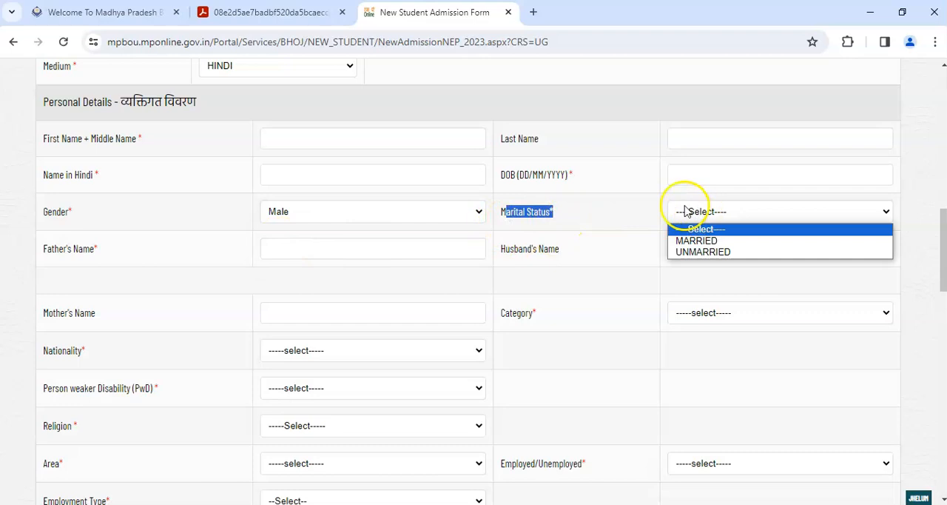
click(729, 253)
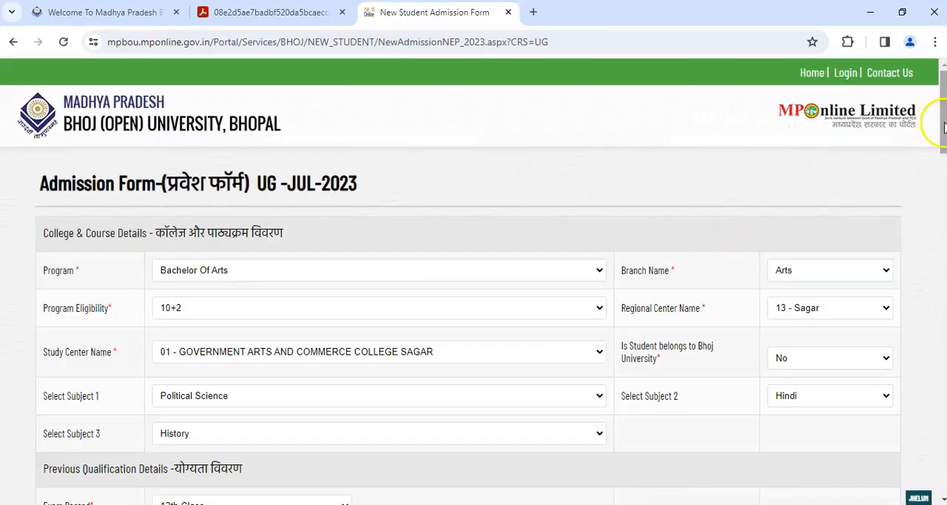
- Leave the father's and mother's names empty and set the student's category to OBC
drag(943, 117, 945, 280)
drag(48, 109, 97, 109)
click(282, 108)
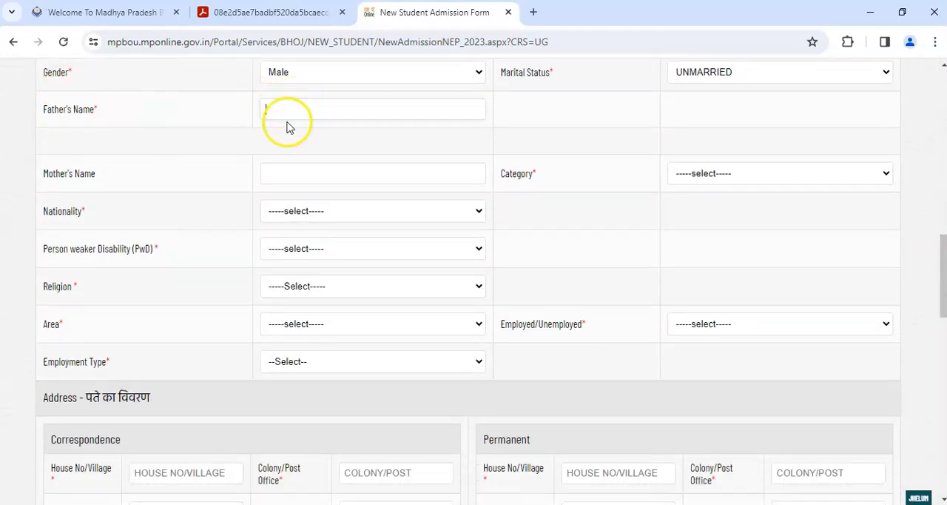
drag(43, 173, 68, 173)
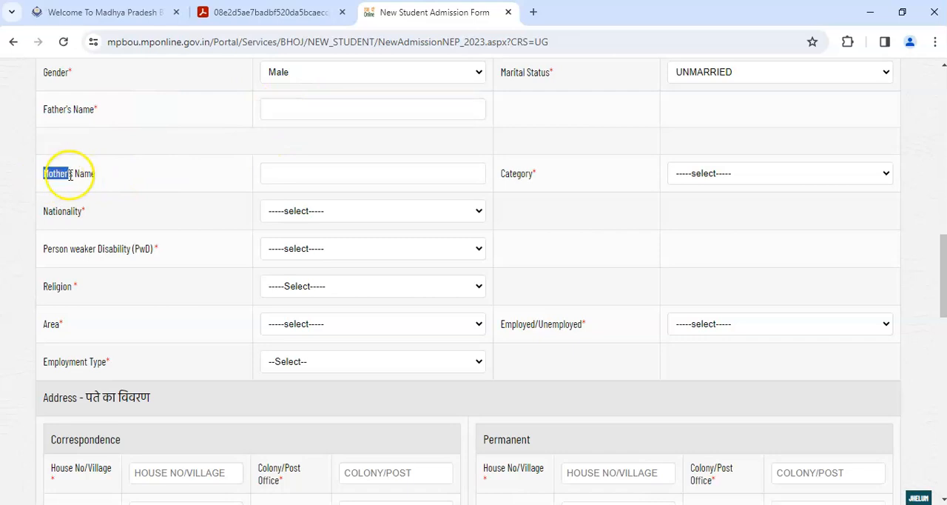
click(284, 169)
drag(529, 171, 508, 169)
click(685, 177)
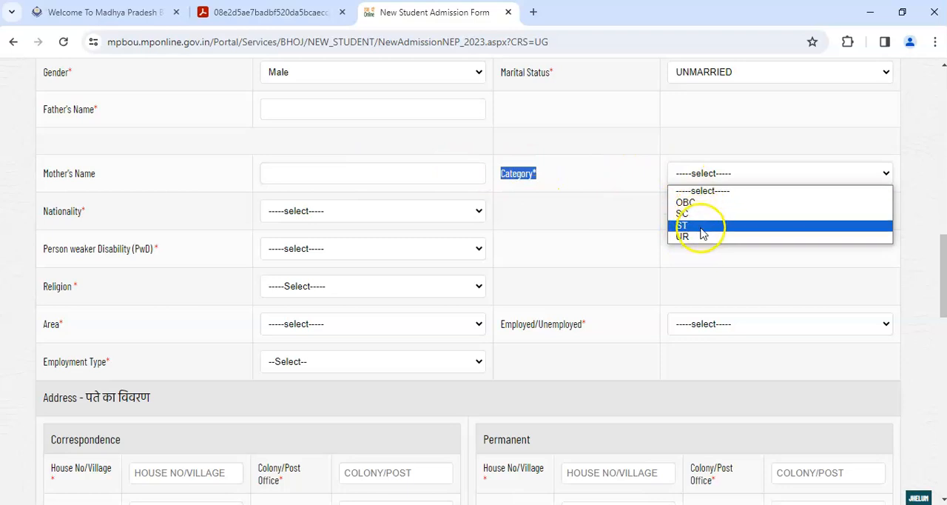
click(702, 205)
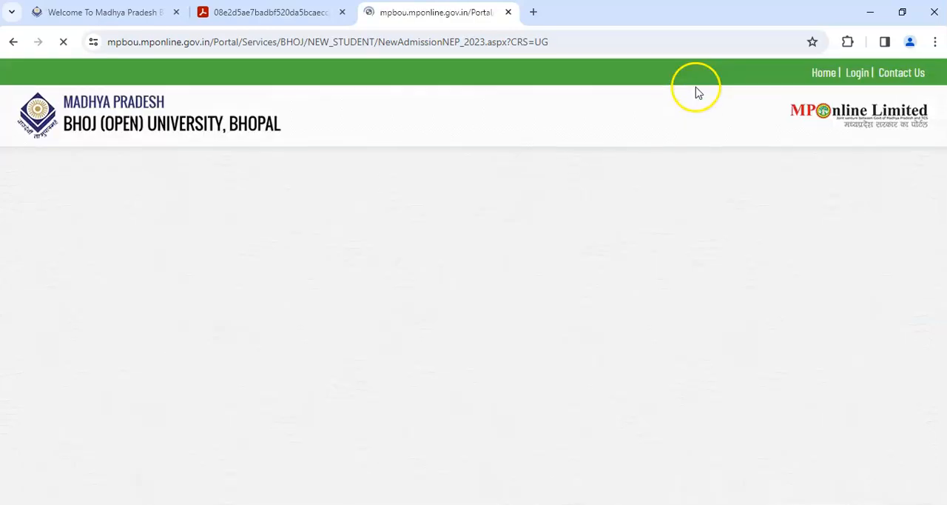
- Set the nationality to INDIAN and answer NO for Person weaker Disability (PwD)
drag(944, 127, 944, 310)
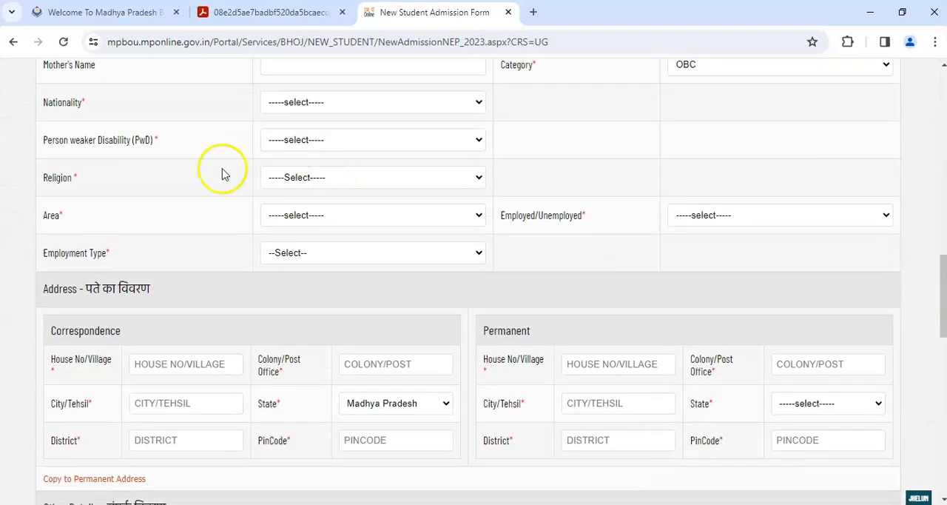
drag(66, 102, 326, 108)
click(326, 107)
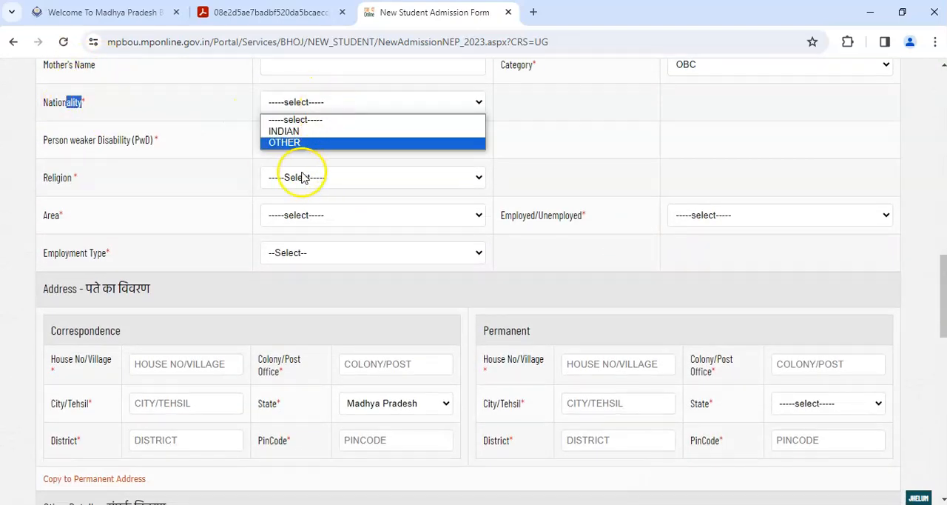
click(282, 132)
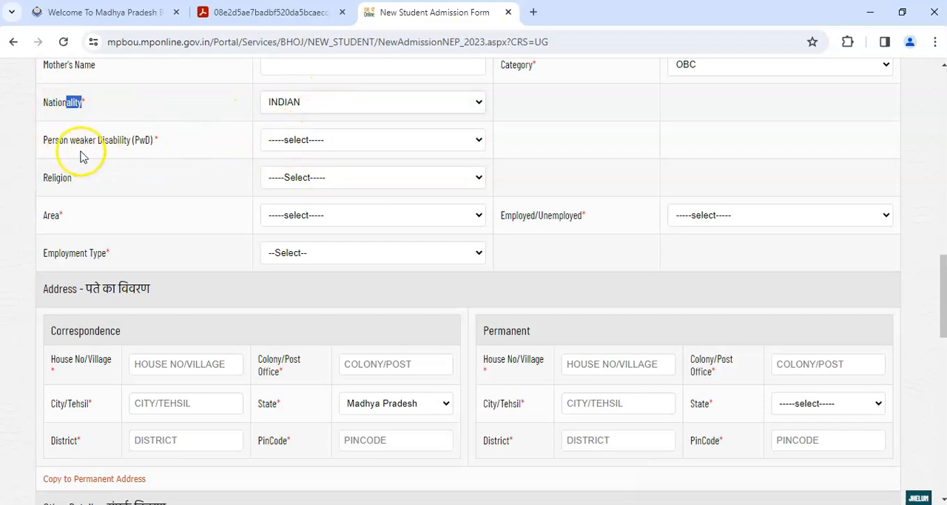
drag(51, 140, 153, 142)
click(306, 141)
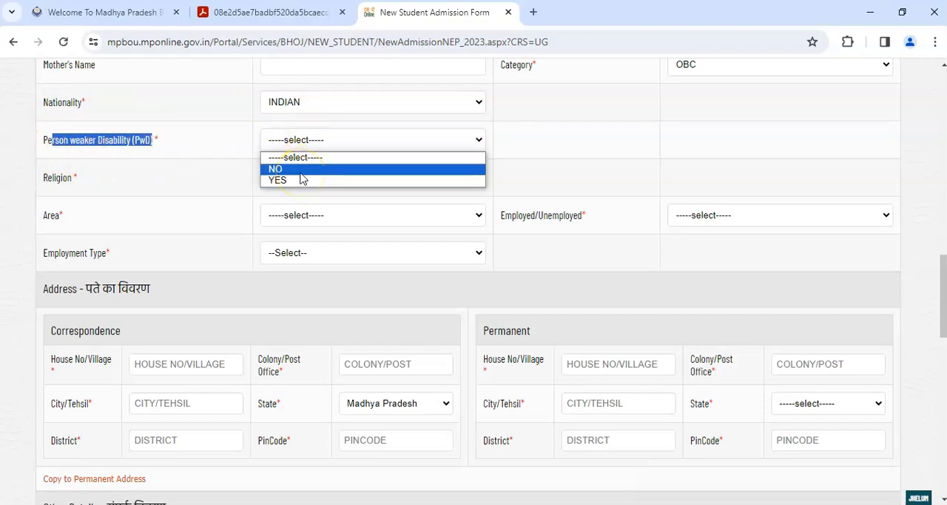
click(300, 173)
- Set the religion to HINDU and the area to Rural in the personal details
drag(943, 106, 943, 294)
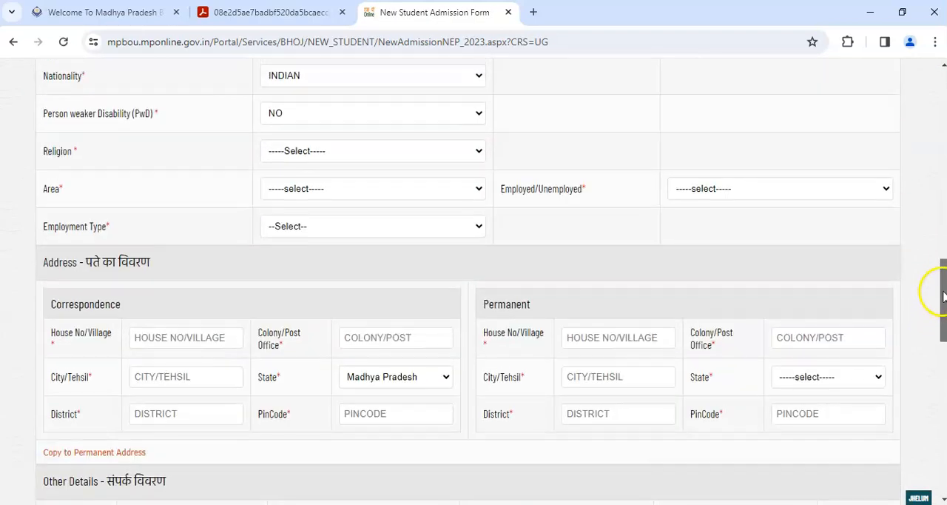
drag(57, 152, 78, 152)
click(357, 157)
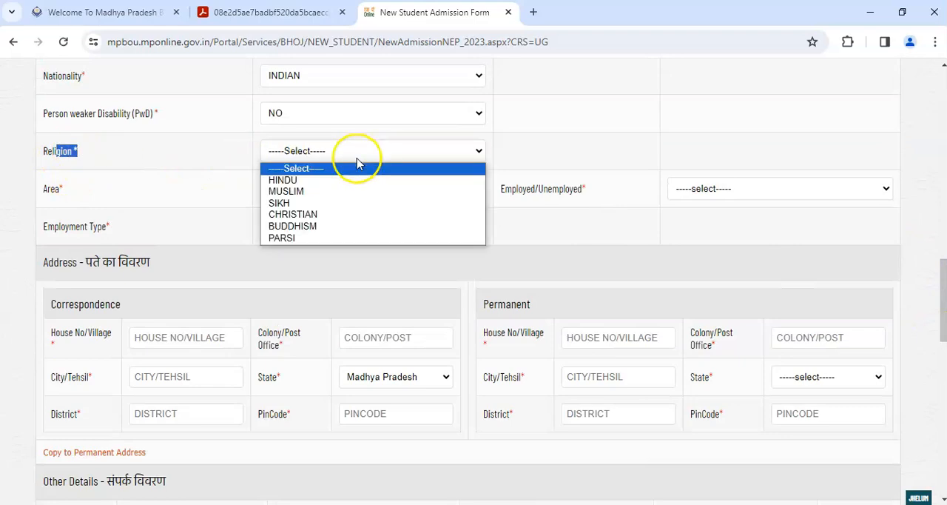
click(282, 180)
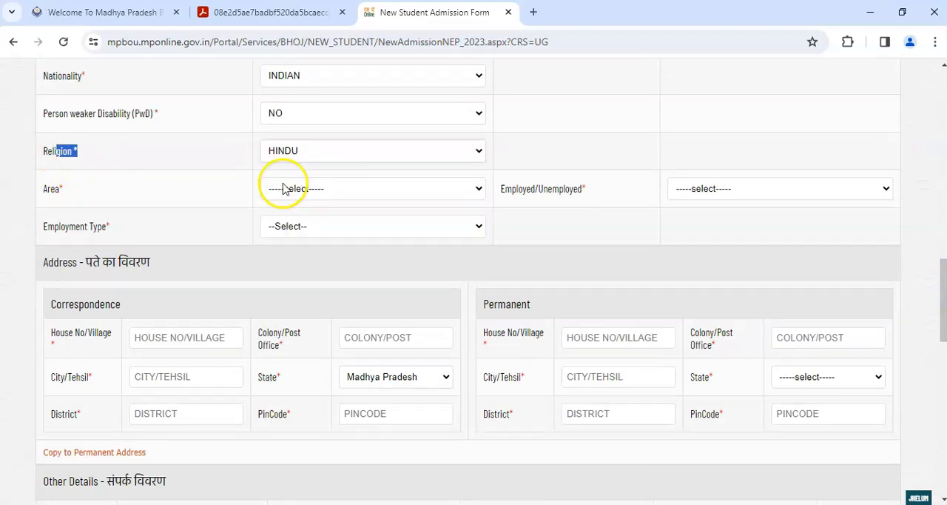
drag(47, 186, 100, 195)
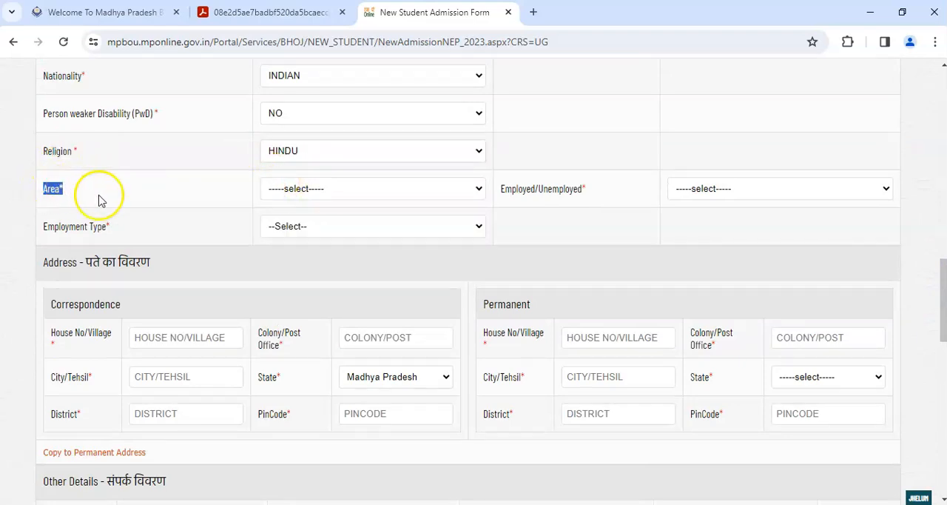
click(289, 189)
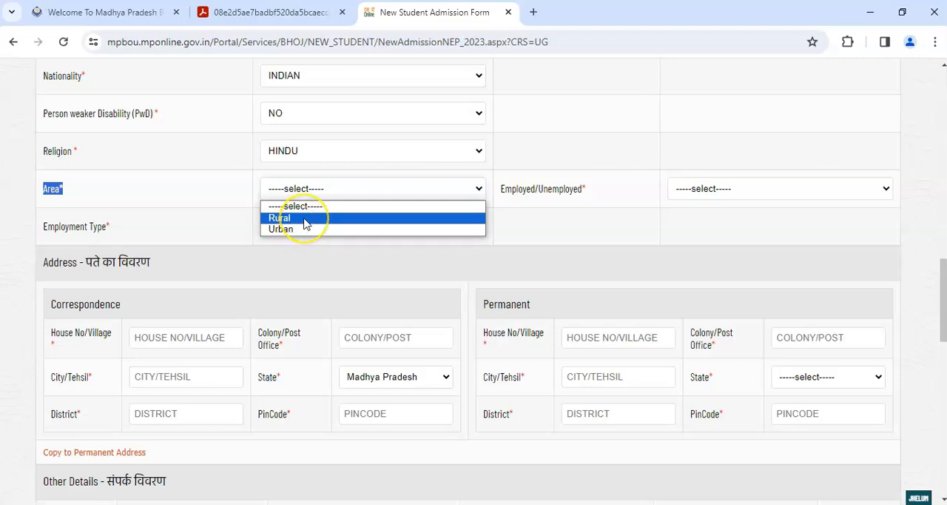
click(306, 219)
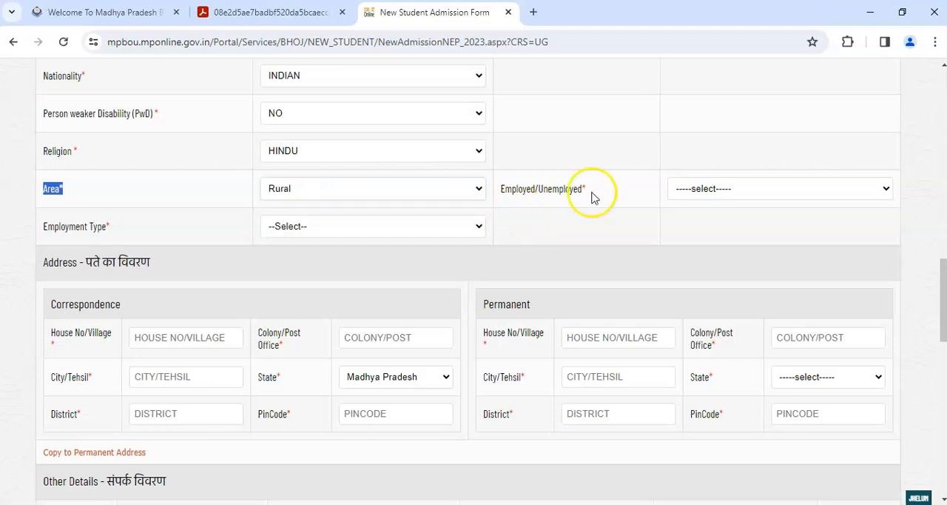
- Set the employment status to UN Employed and the employment type to Other
drag(514, 188, 726, 198)
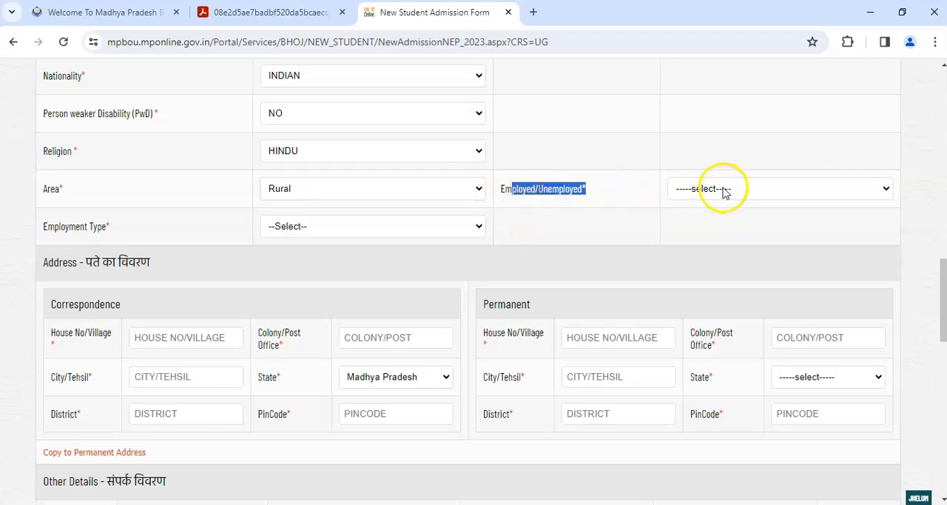
click(726, 191)
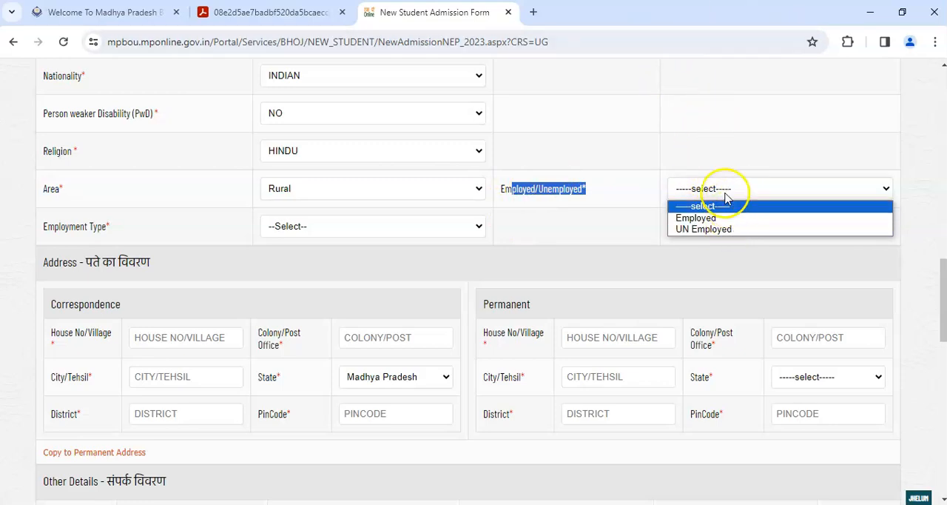
click(728, 229)
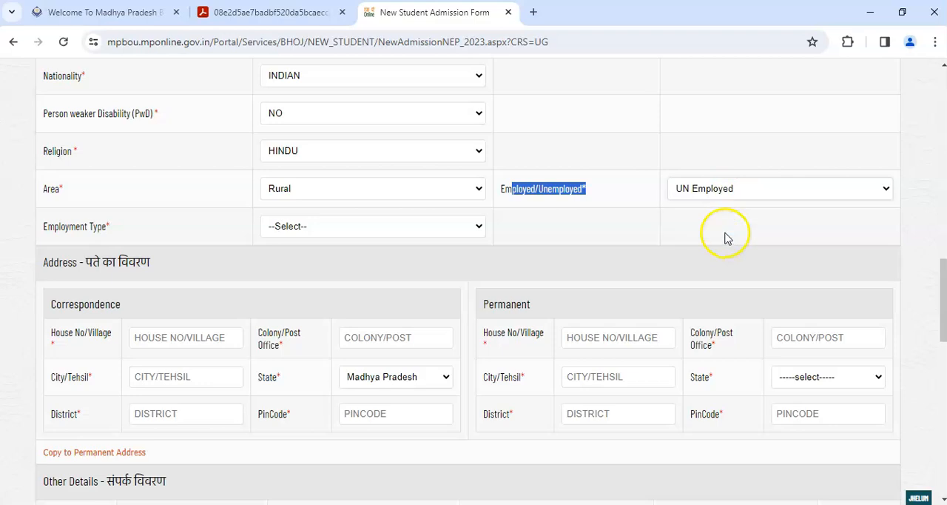
click(294, 227)
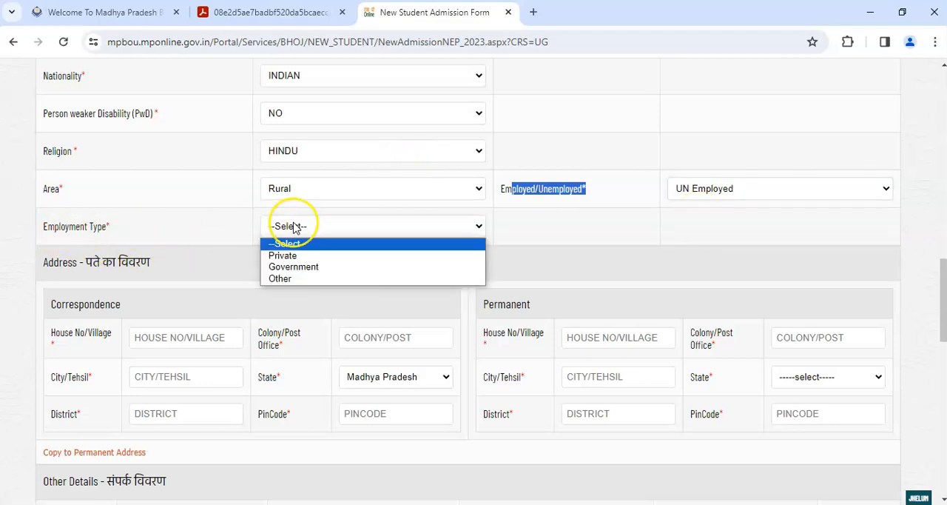
click(302, 282)
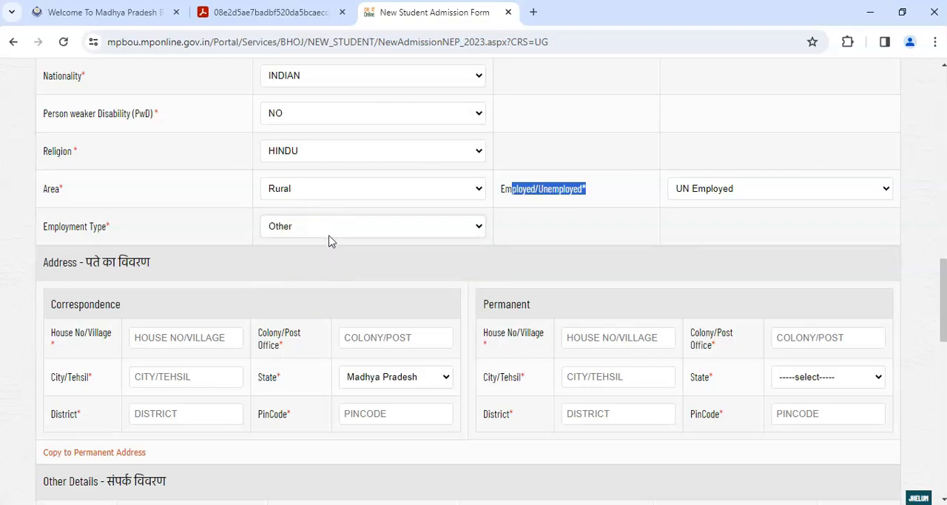
- Fill in the correspondence address with house number, post office, city, district and pincode, and copy it to the permanent address
drag(942, 271, 943, 307)
drag(57, 80, 151, 79)
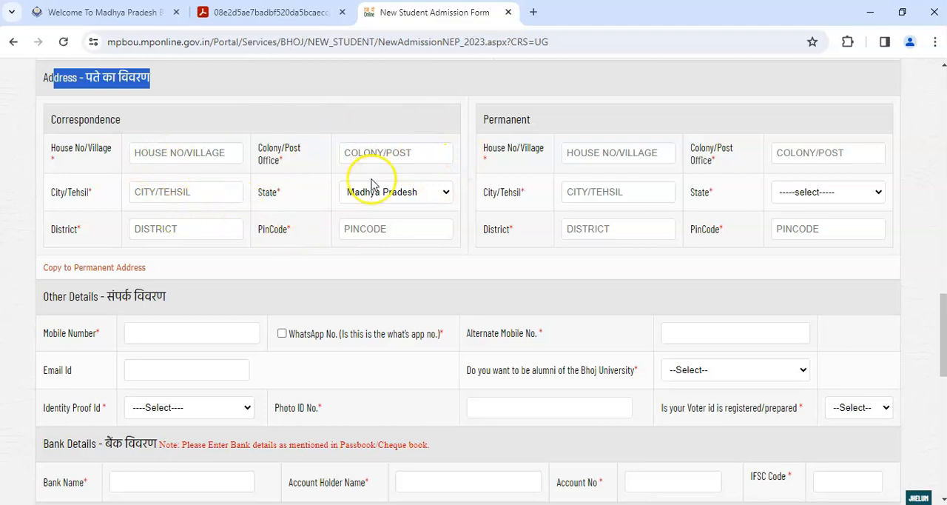
click(198, 157)
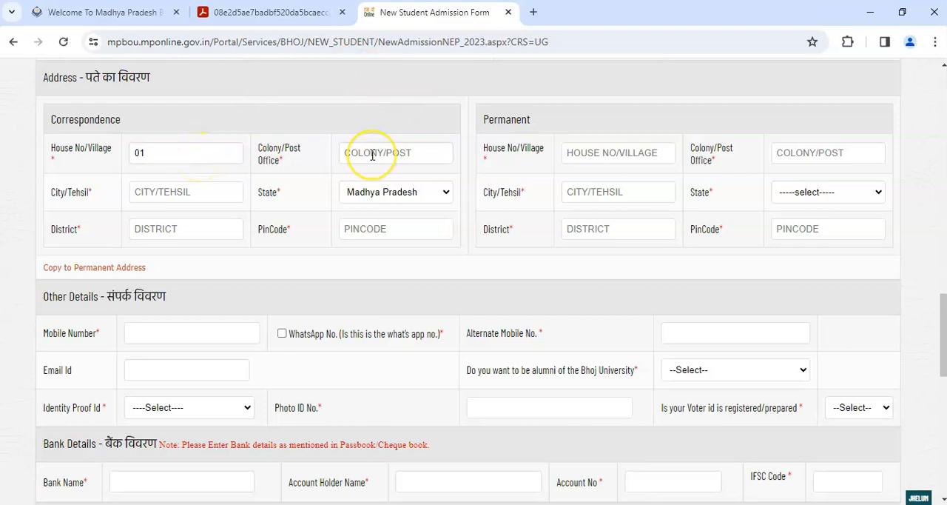
click(209, 196)
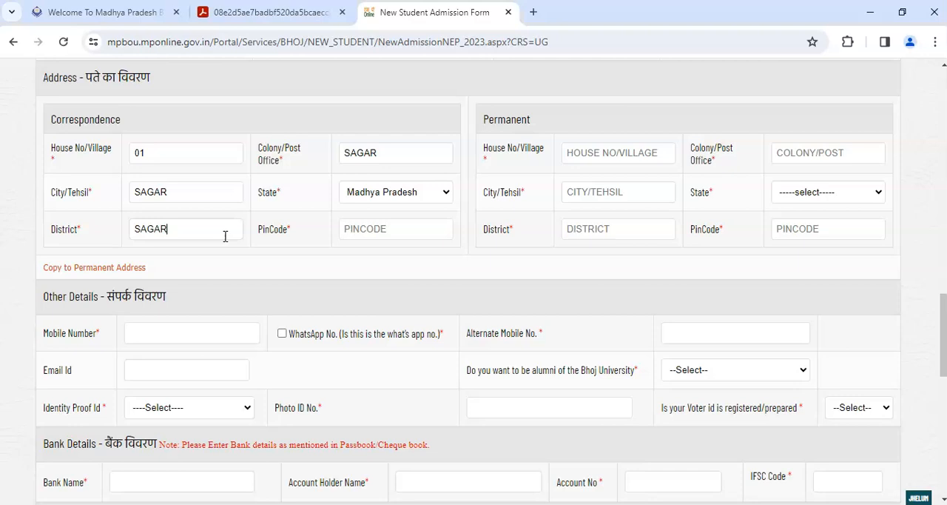
click(415, 221)
click(74, 267)
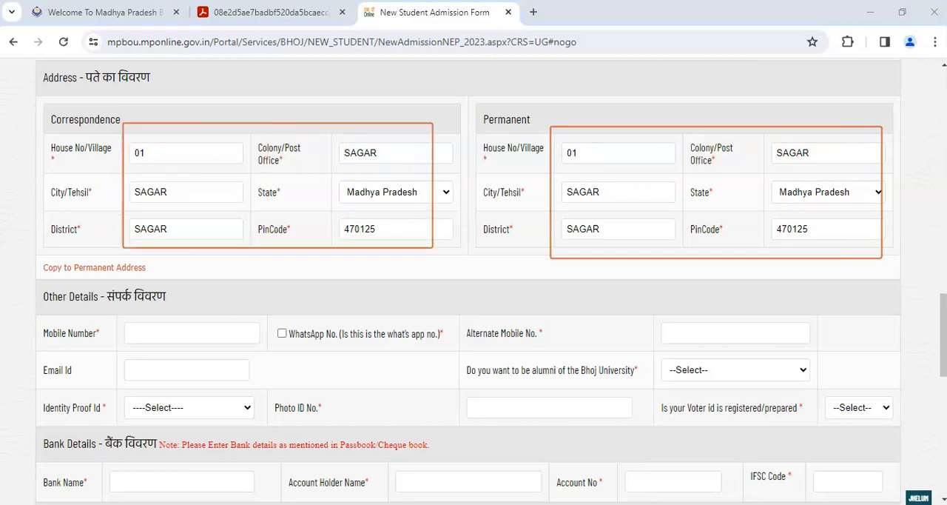
drag(376, 233, 366, 230)
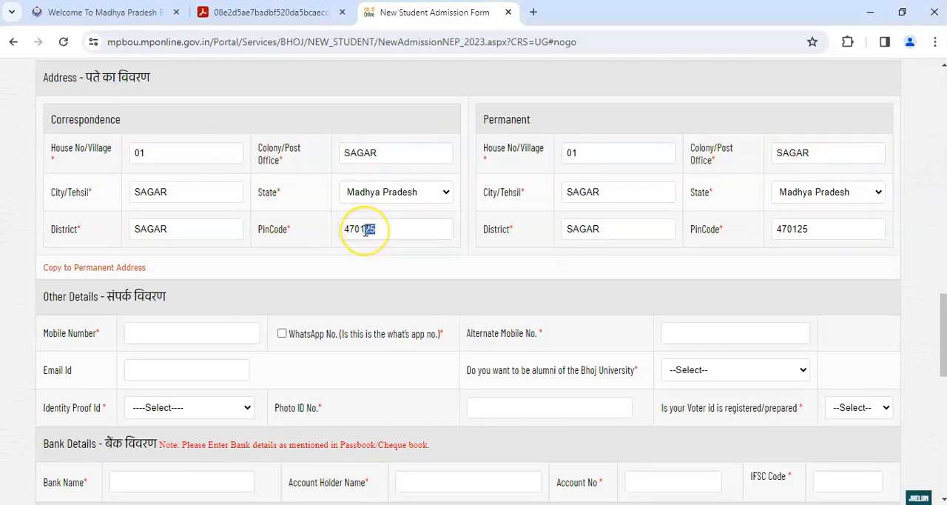
- Correct the pincode in both the correspondence and permanent addresses so that the two match
text(00)
drag(802, 229, 792, 225)
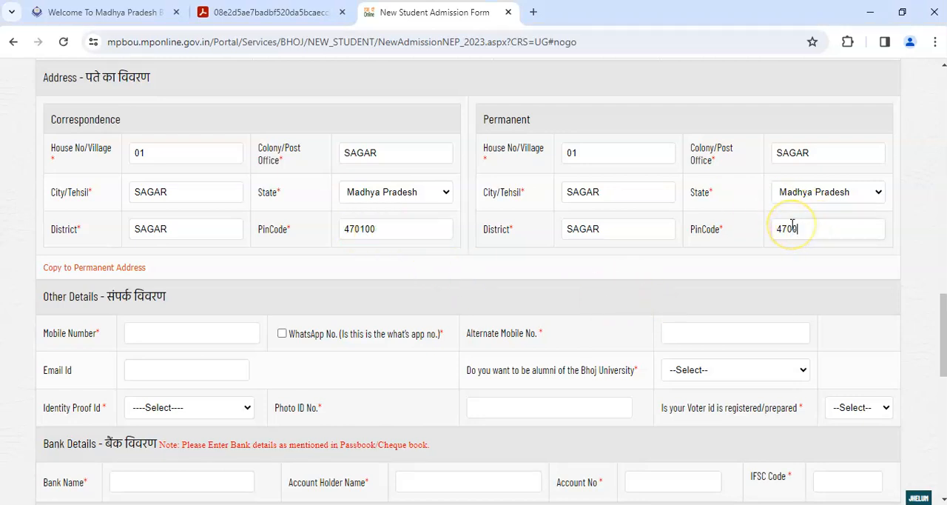
mouse_move(374, 229)
mouse_down()
mouse_move(353, 232)
mouse_move(363, 231)
mouse_up()
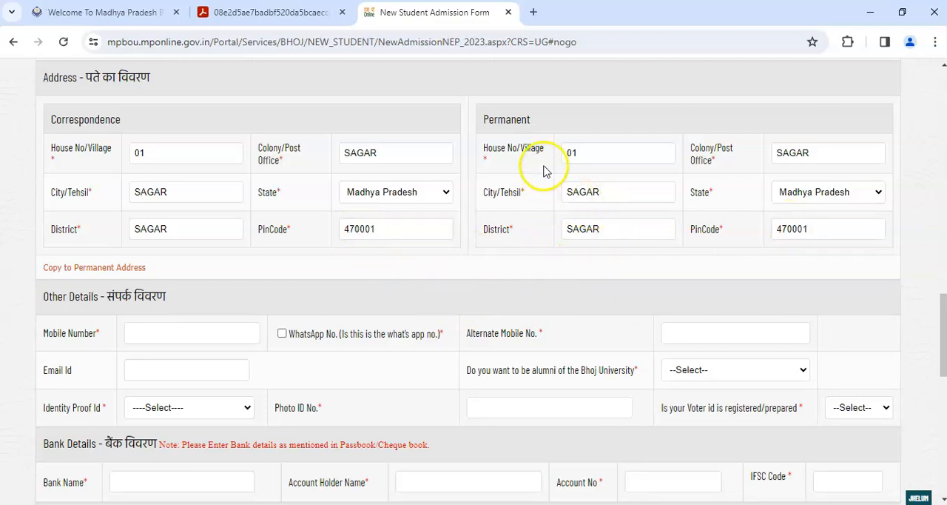
- Mark the mobile number as the WhatsApp number and check the alternate mobile and email fields in Other Details
drag(937, 300, 937, 332)
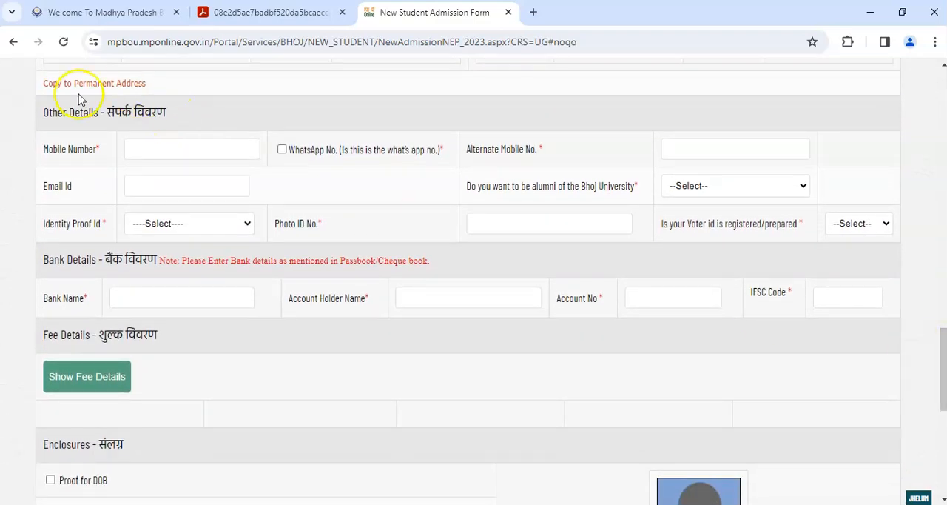
drag(52, 111, 168, 112)
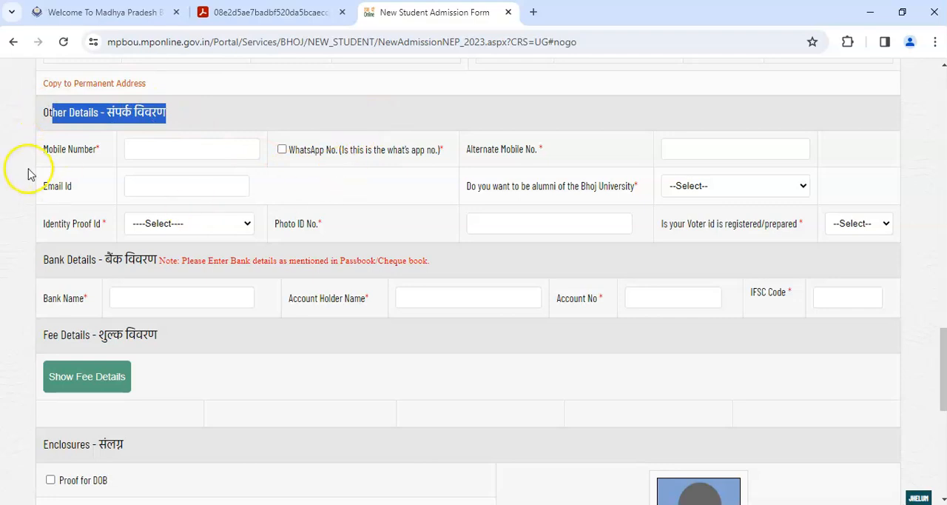
drag(50, 149, 110, 150)
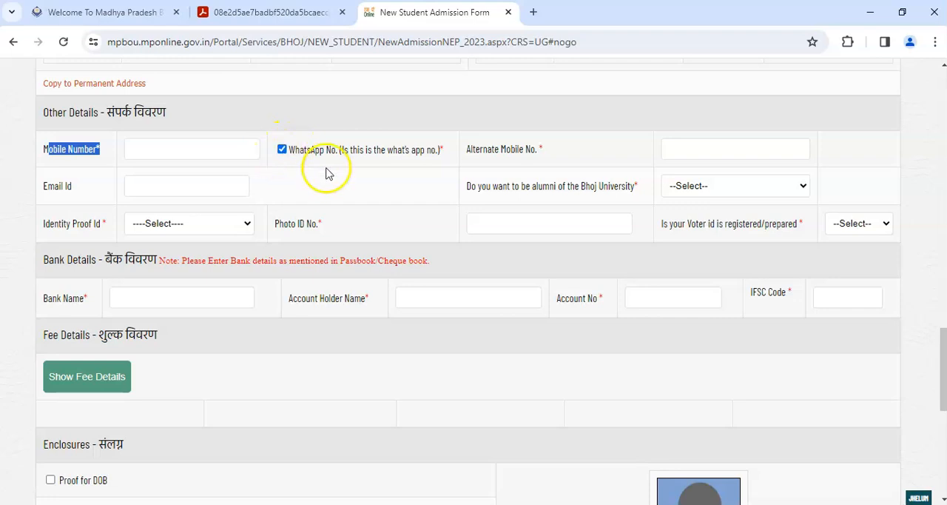
drag(471, 149, 713, 155)
click(701, 155)
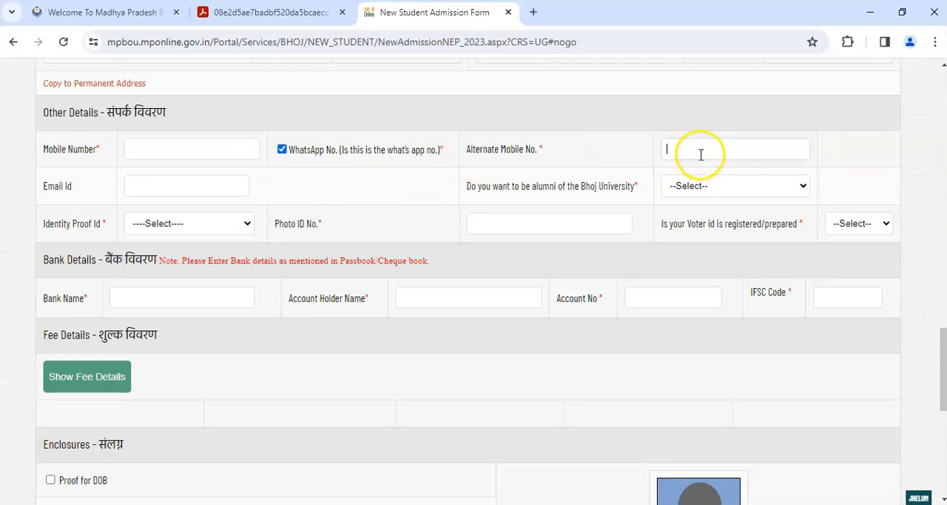
drag(42, 186, 152, 186)
click(152, 186)
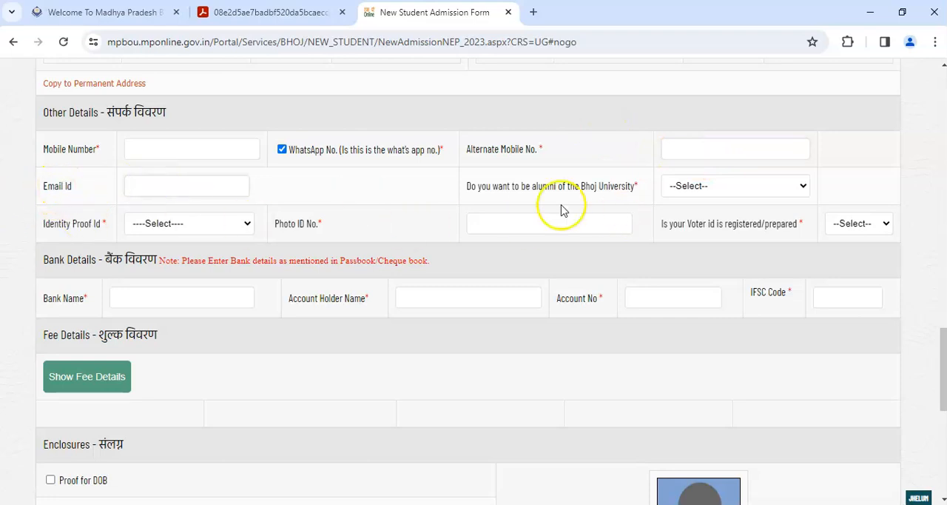
- Answer No to becoming an alumni of the Bhoj University
drag(497, 189, 629, 191)
click(699, 186)
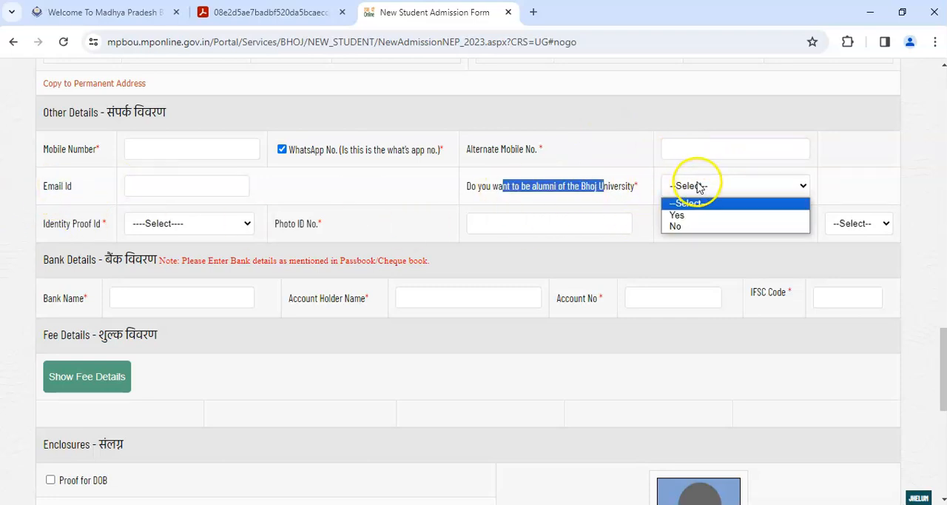
click(694, 228)
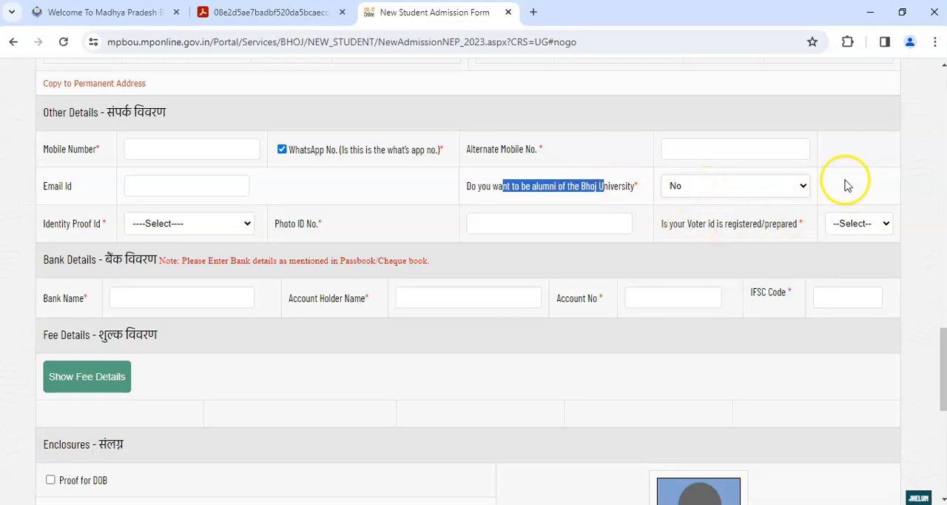
- Choose Govt. approved ID card as the identity proof and enter the photo ID number
click(486, 224)
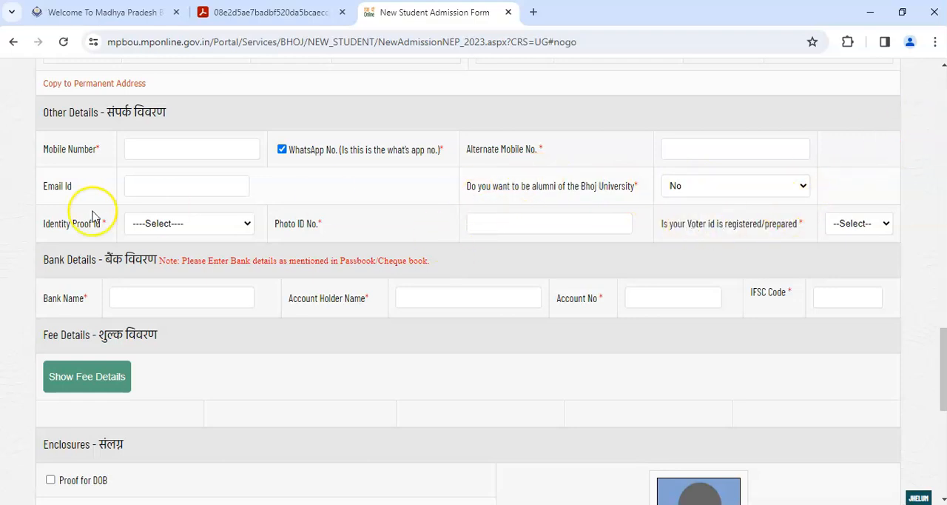
drag(48, 224, 92, 228)
click(157, 225)
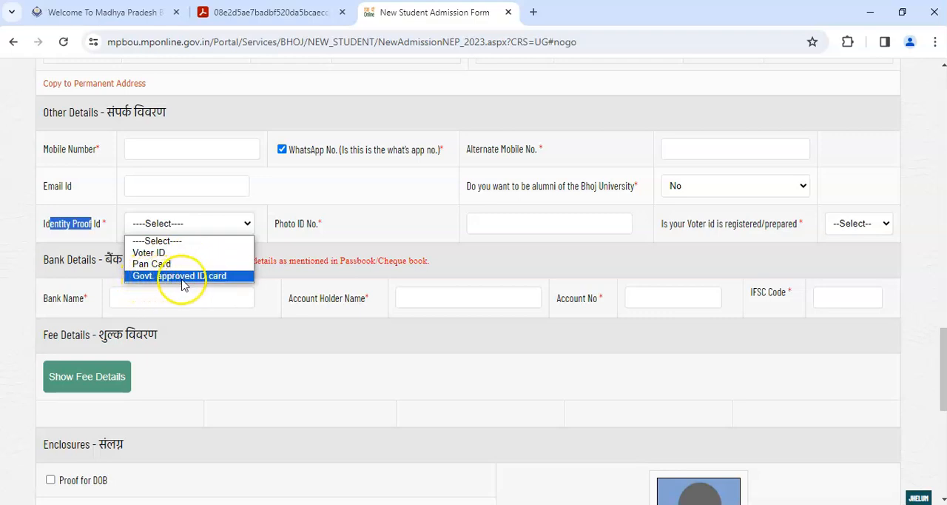
click(211, 277)
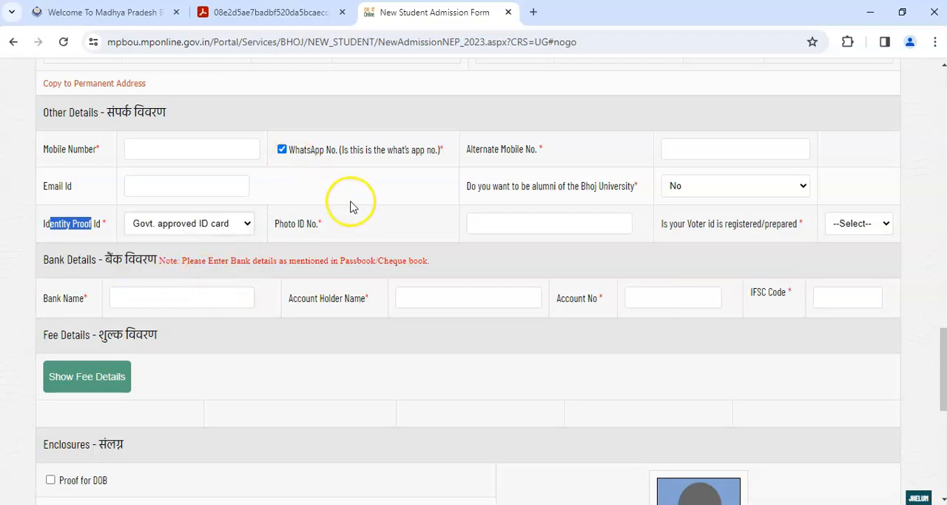
click(506, 223)
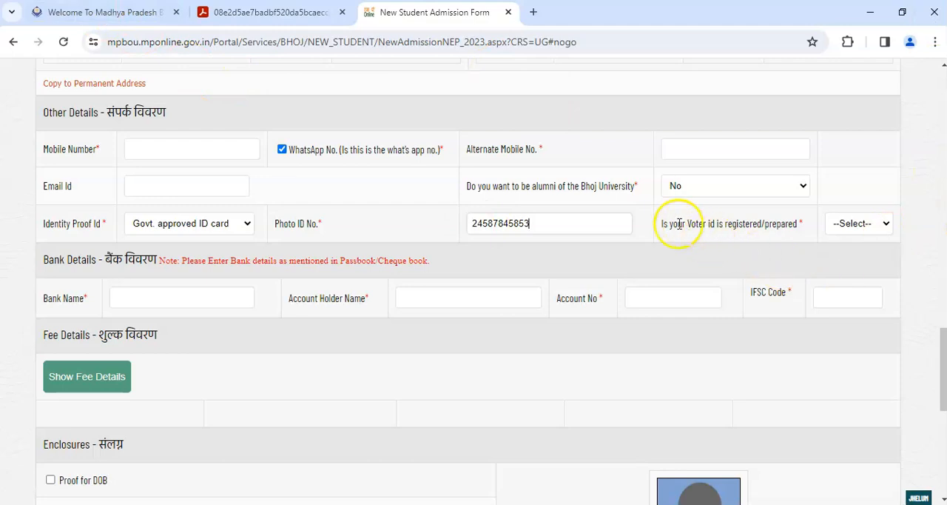
- Answer Yes to whether the voter ID is registered/prepared
drag(677, 226, 780, 210)
click(870, 222)
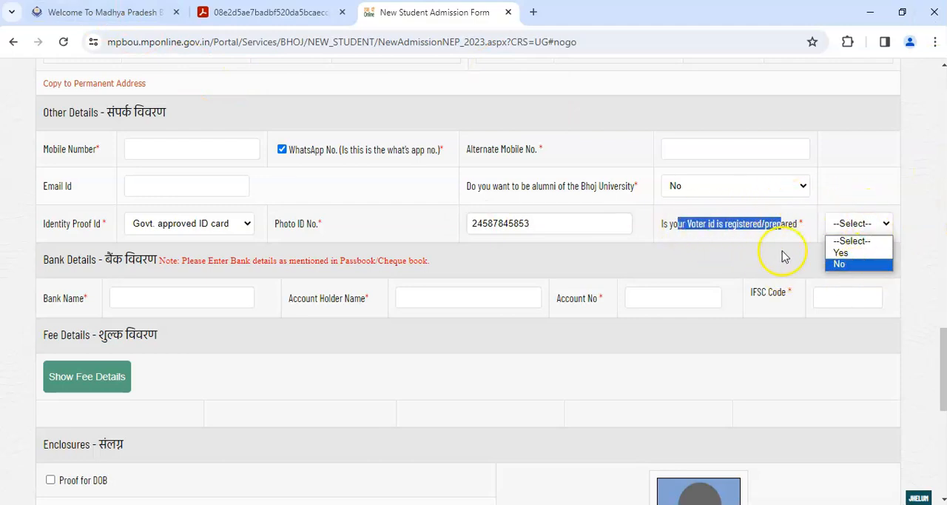
click(880, 253)
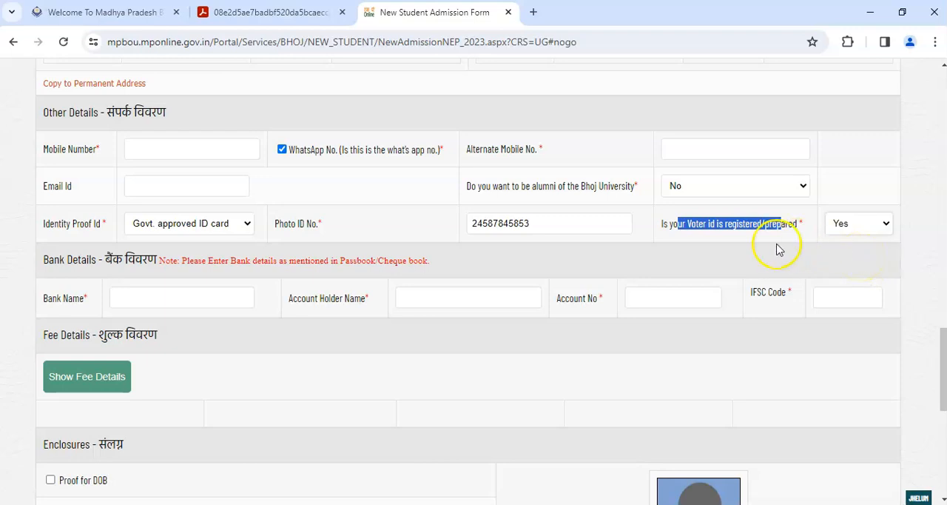
- Examine the Bank Details fields for bank name, account holder name, account number and IFSC code
drag(49, 261, 158, 265)
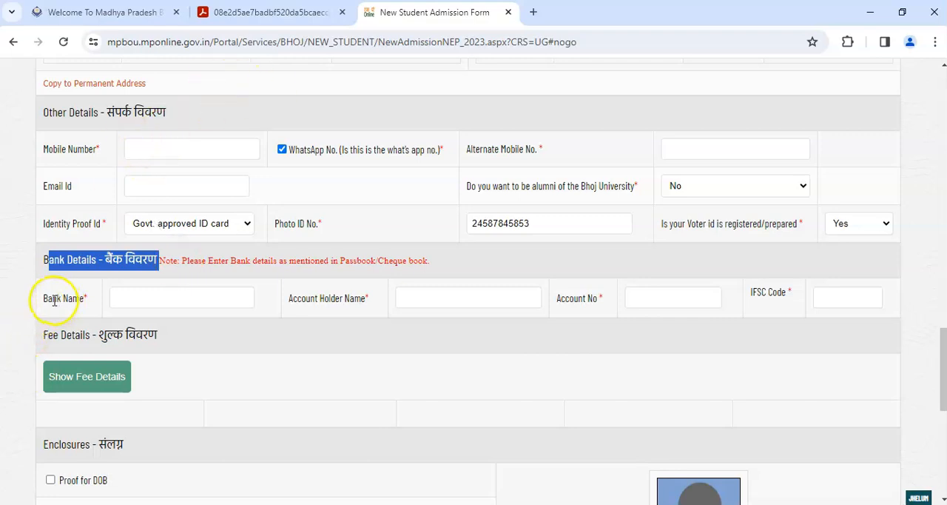
drag(52, 298, 94, 299)
click(155, 299)
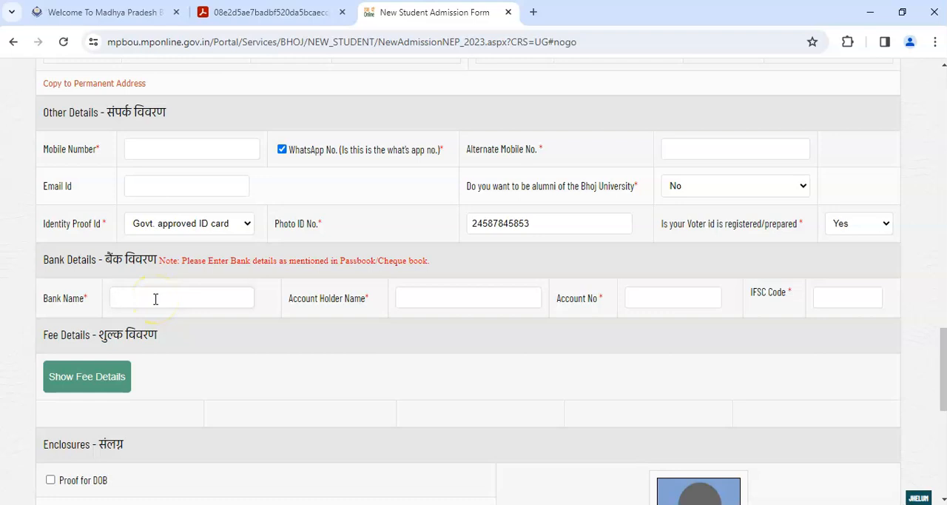
drag(302, 301, 376, 296)
click(433, 295)
drag(561, 299, 599, 301)
click(648, 293)
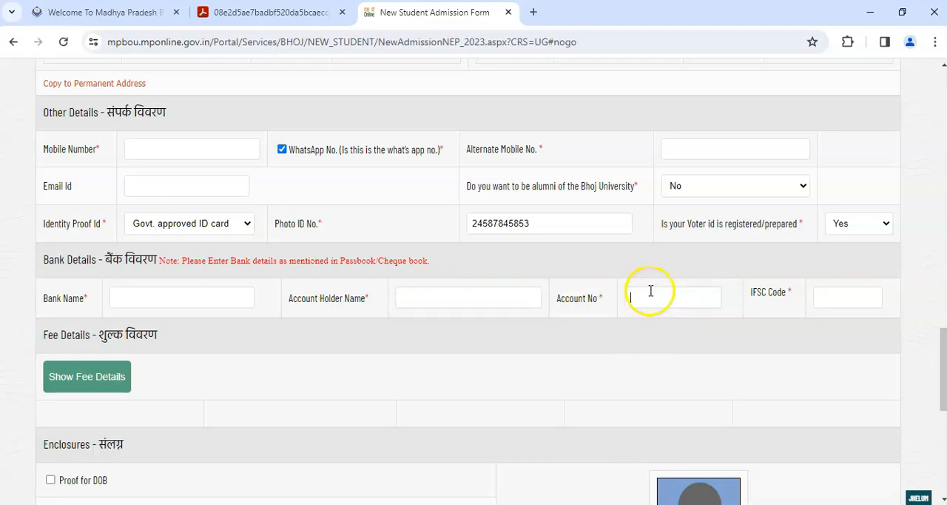
drag(762, 308, 797, 301)
click(821, 297)
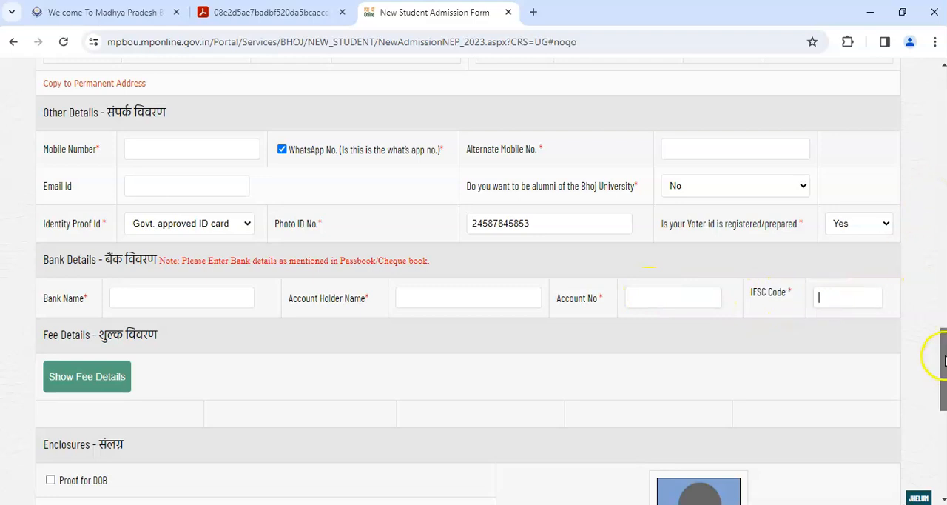
- Show the fee details for the selected course and review the fee breakdown
scroll(937, 359, down, 1)
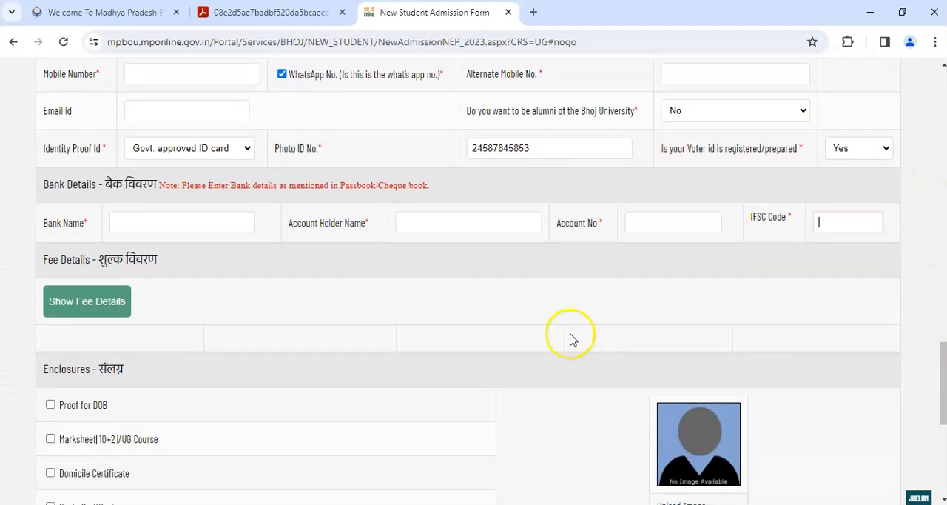
click(66, 306)
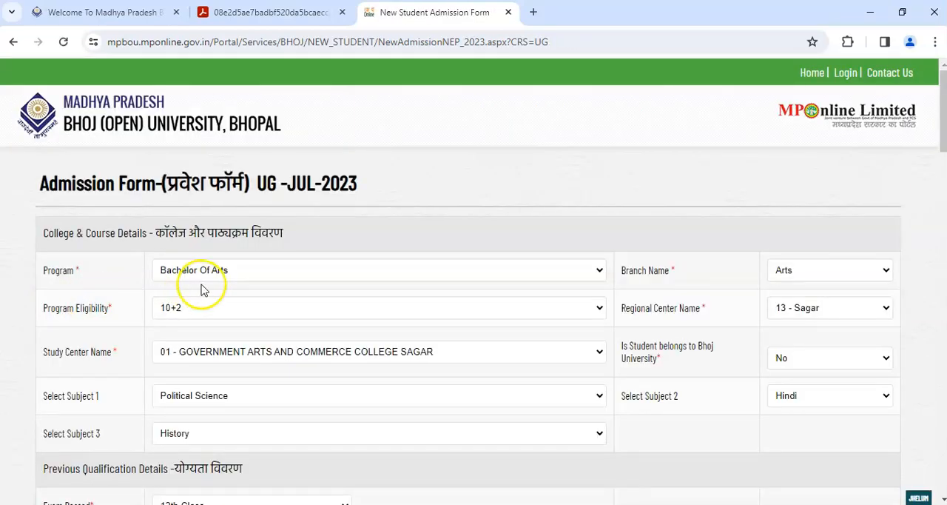
drag(942, 122, 943, 378)
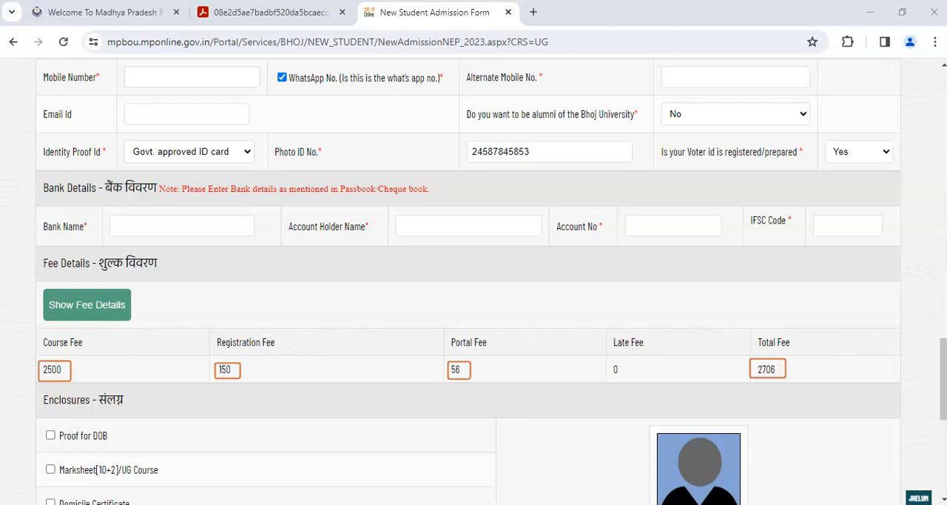
- Select all four enclosures: Proof for DOB, Marksheet[10+2]/UG Course, Domicile Certificate and Caste Certificate
drag(943, 359, 934, 391)
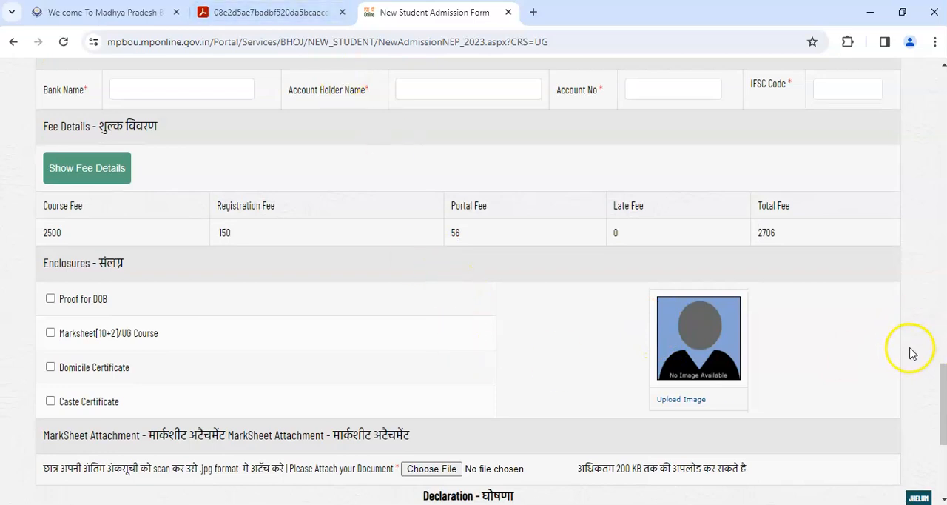
scroll(943, 380, down, 1)
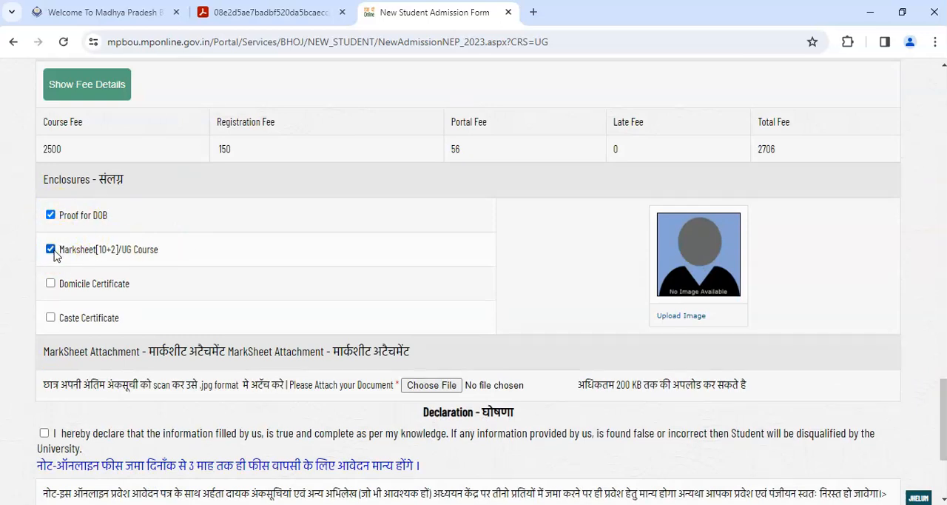
click(50, 284)
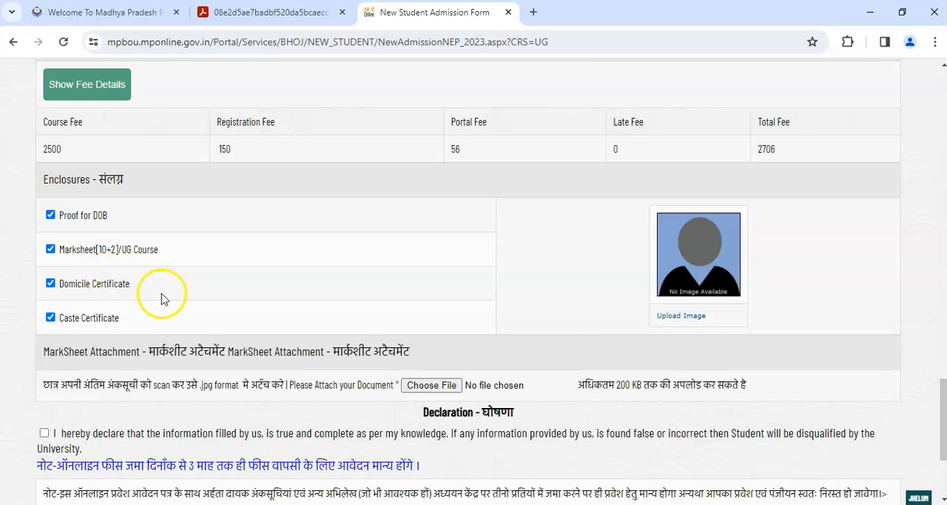
- Open the applicant's photo upload dialog to check its file requirements and crop option, and close it without uploading
click(685, 316)
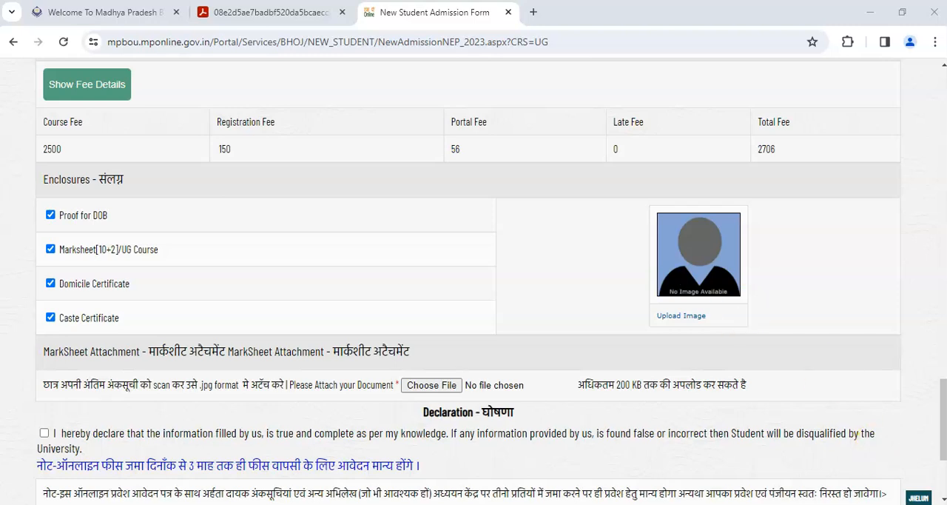
drag(656, 213, 741, 297)
drag(683, 329, 741, 327)
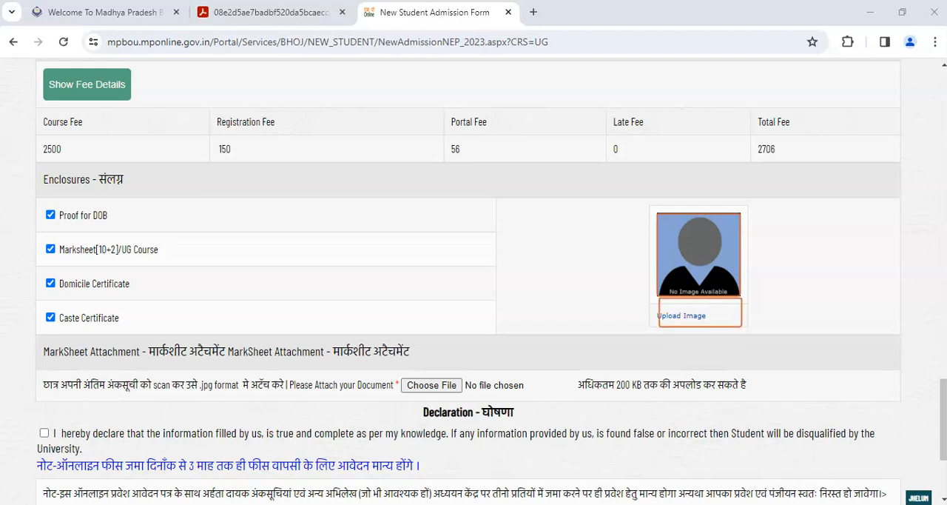
mouse_move(677, 235)
mouse_down()
mouse_move(721, 320)
mouse_move(743, 334)
mouse_up()
drag(656, 210, 745, 333)
mouse_move(659, 212)
mouse_down()
mouse_move(742, 281)
mouse_move(742, 296)
mouse_up()
drag(684, 309, 740, 330)
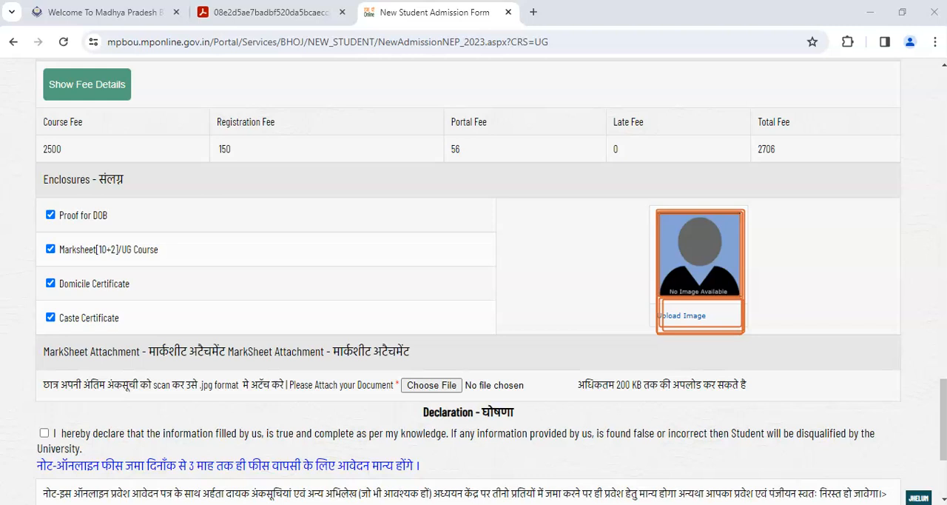
click(677, 318)
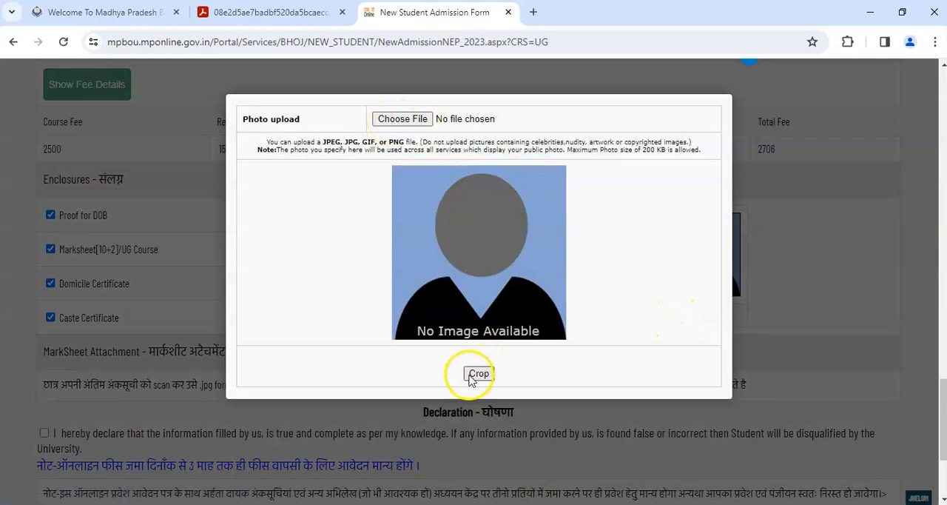
click(786, 165)
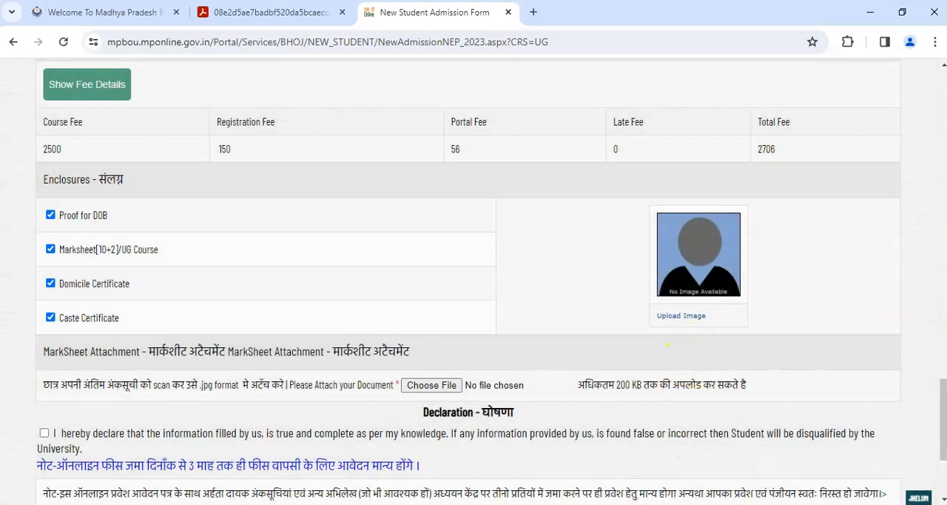
- Review the marksheet attachment's format and size requirements, and open its file chooser and close it without selecting a file
drag(942, 387, 942, 413)
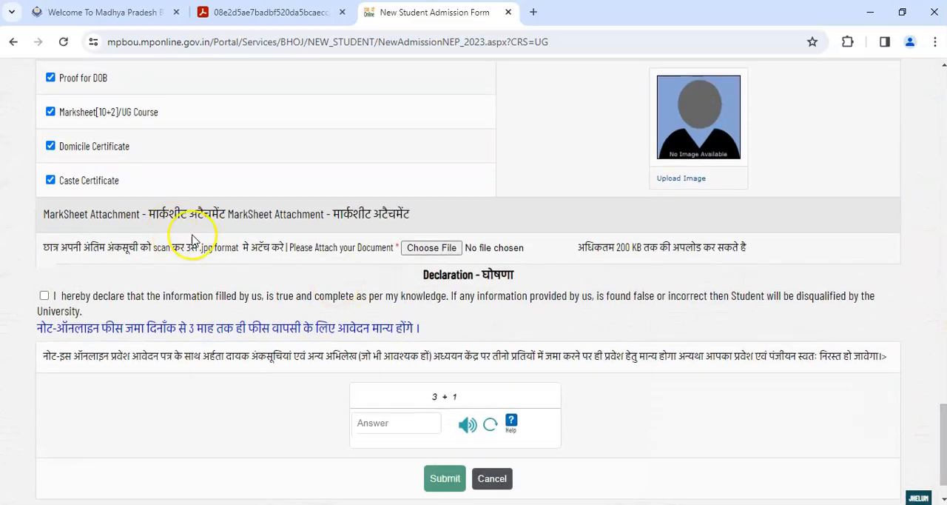
drag(159, 215, 211, 215)
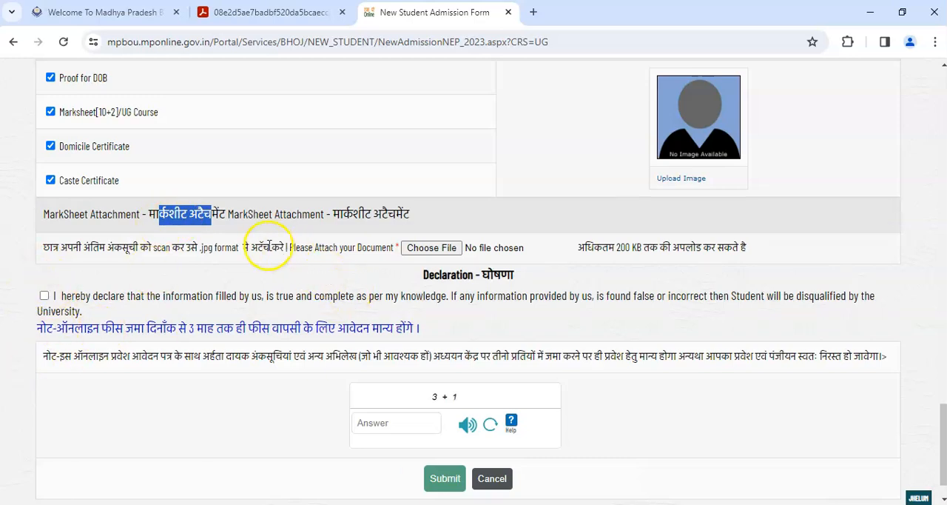
drag(573, 236, 736, 261)
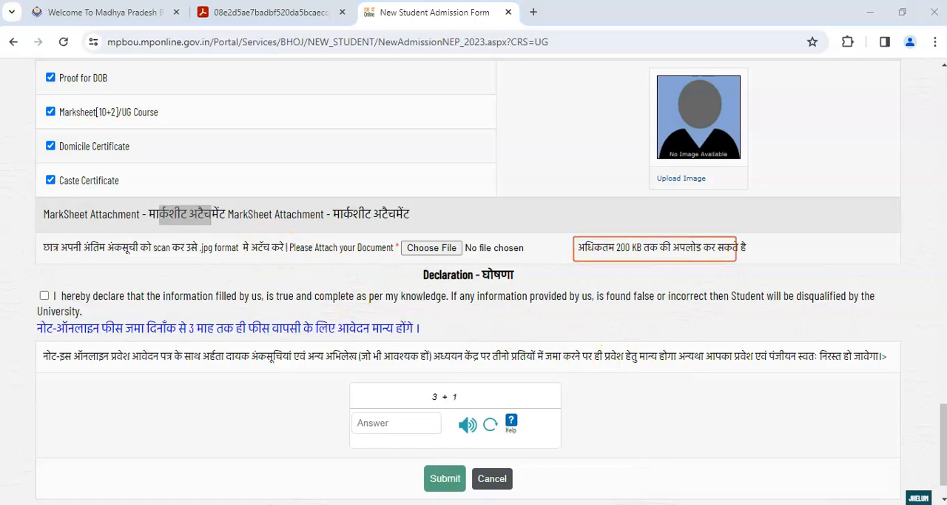
drag(100, 257, 175, 259)
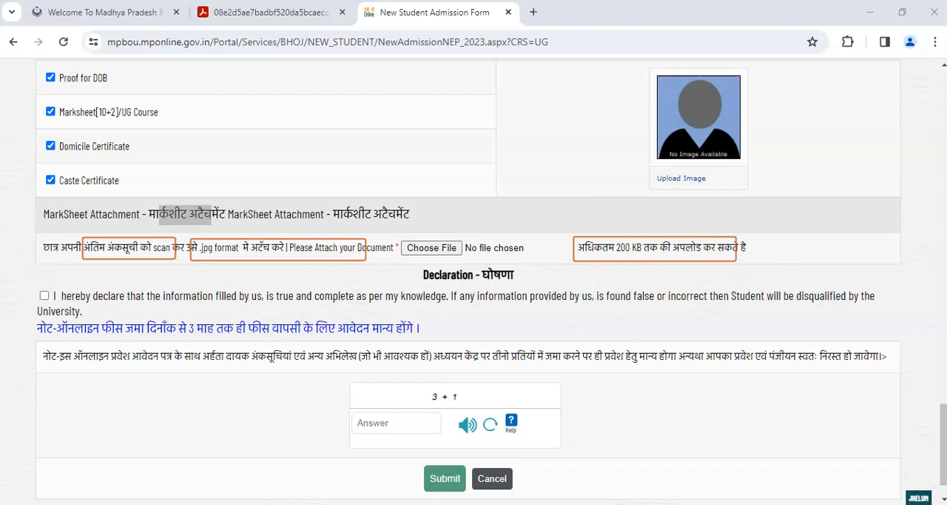
click(430, 250)
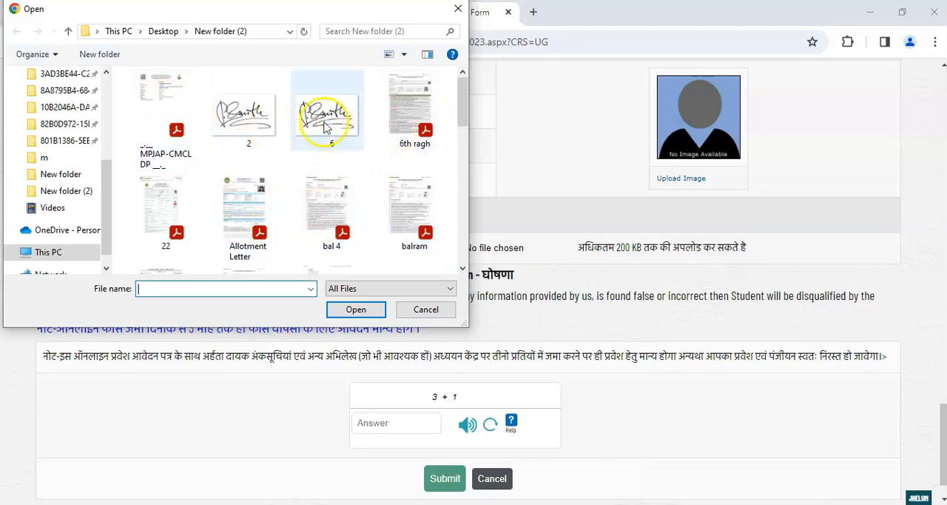
click(458, 10)
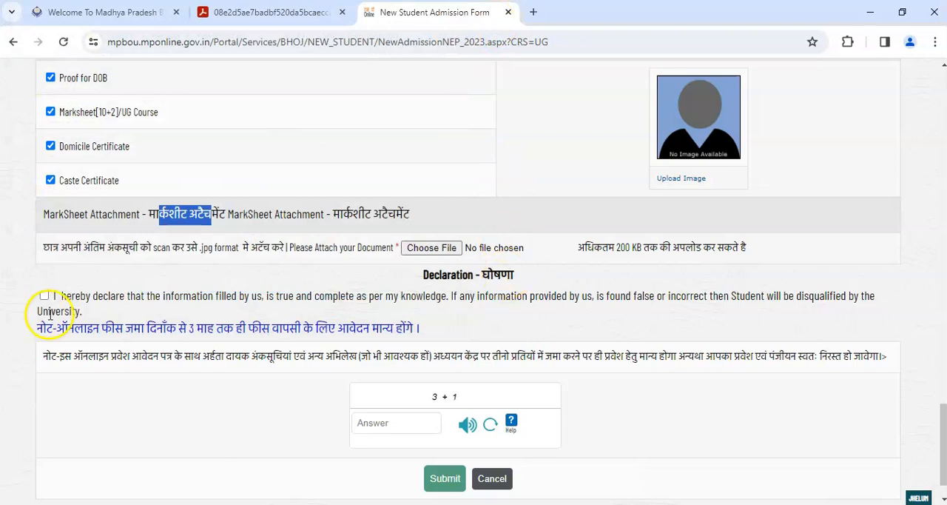
- Accept the applicant declaration and examine the note on submitting supporting documents and the captcha answer field below it
click(43, 295)
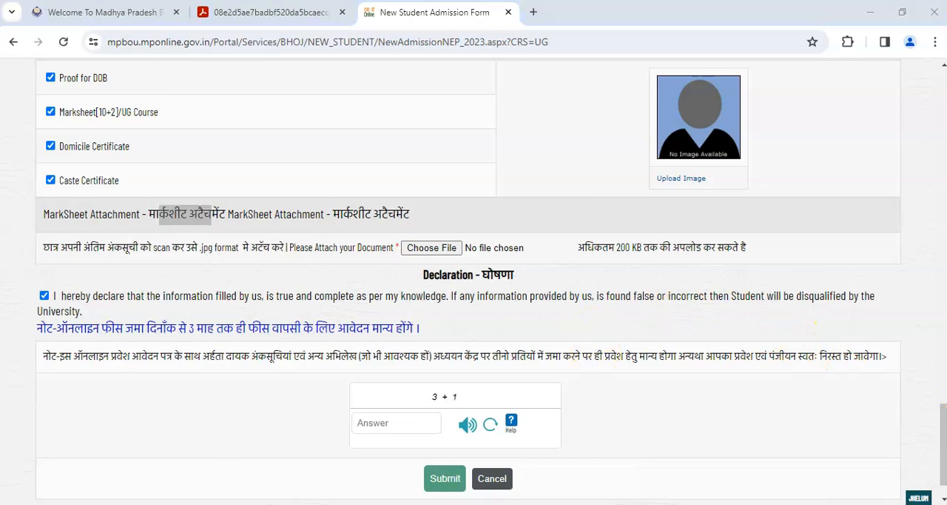
mouse_move(58, 349)
mouse_down()
mouse_move(200, 366)
mouse_move(357, 366)
mouse_up()
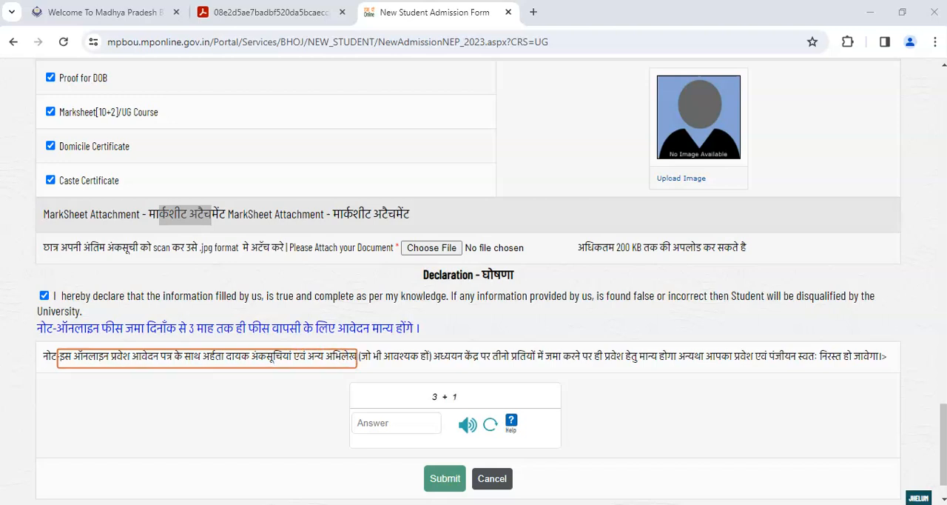
drag(357, 366, 359, 366)
drag(361, 347, 541, 364)
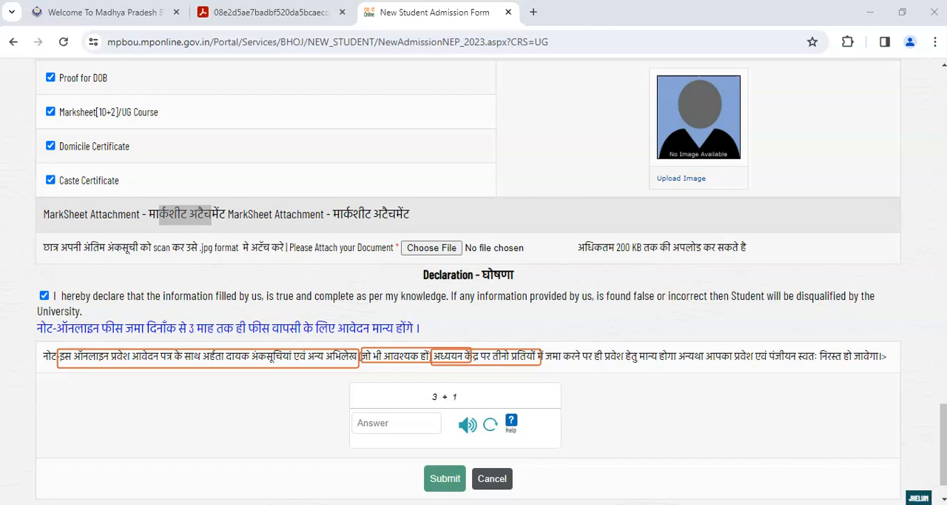
key(Escape)
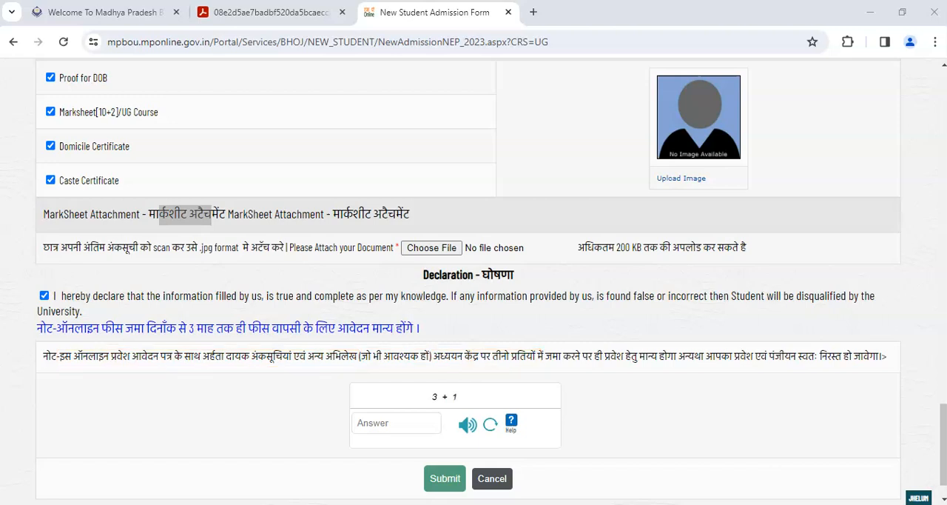
drag(489, 345, 746, 365)
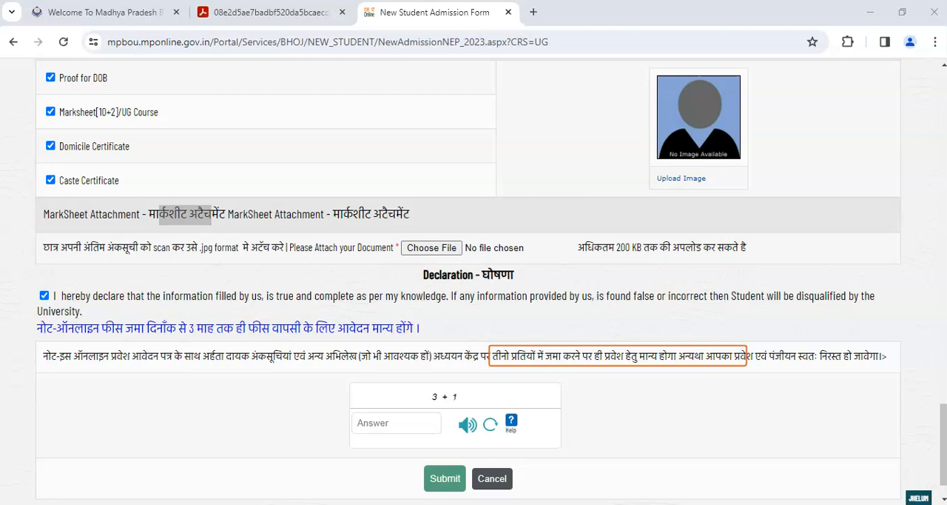
key(Escape)
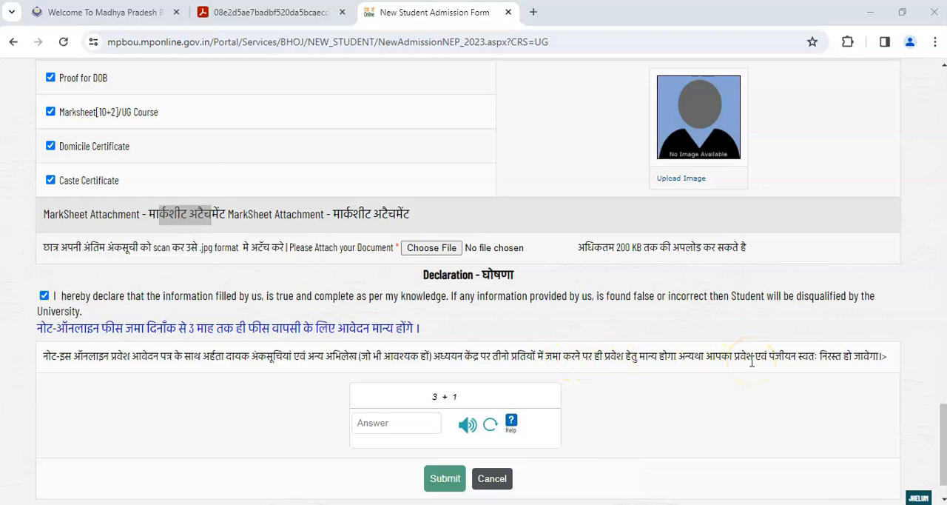
click(379, 422)
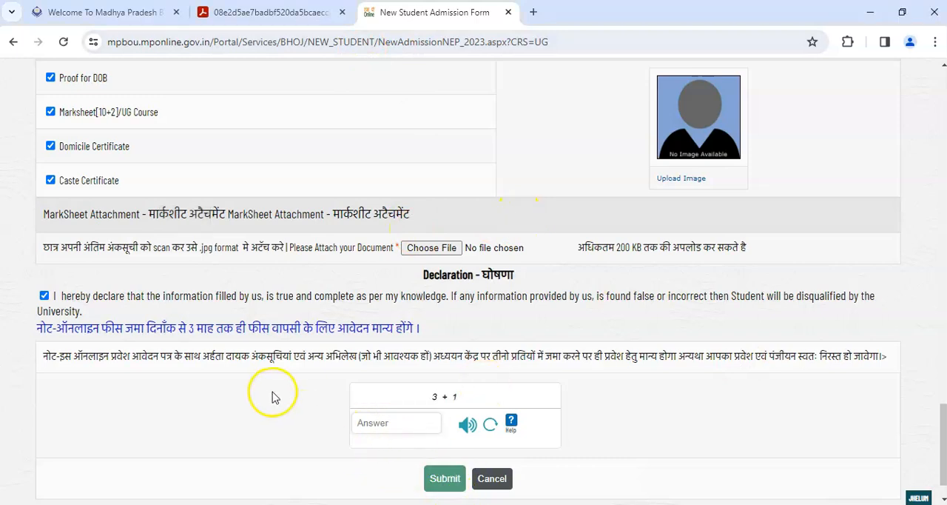